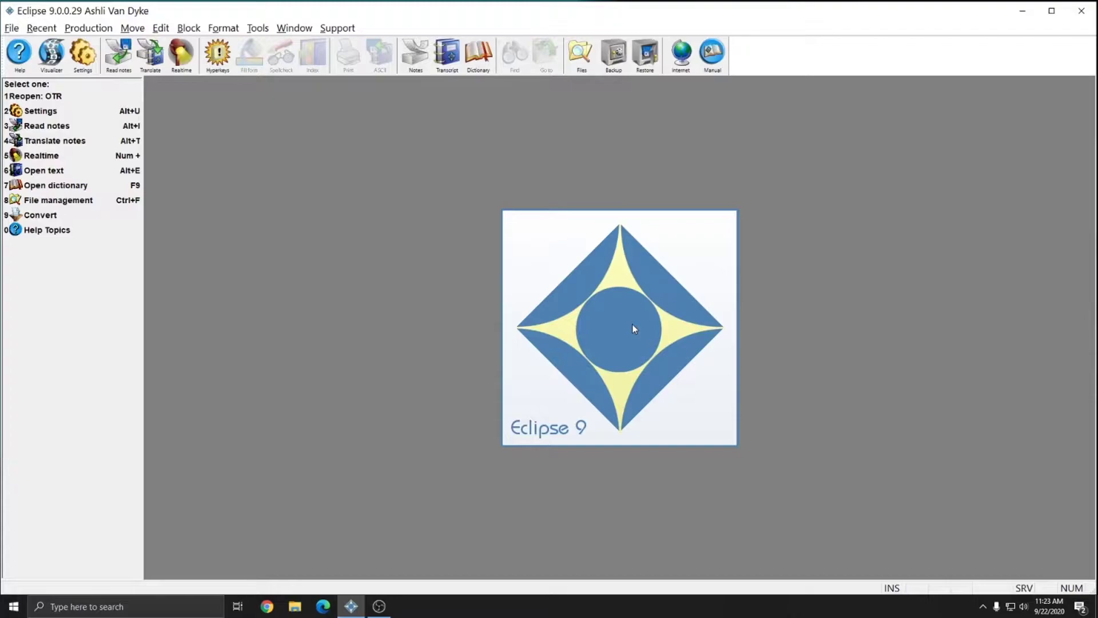
# Step: Open the OTR text file from the Blocks folder
pyautogui.hotkey('alt', 'e')
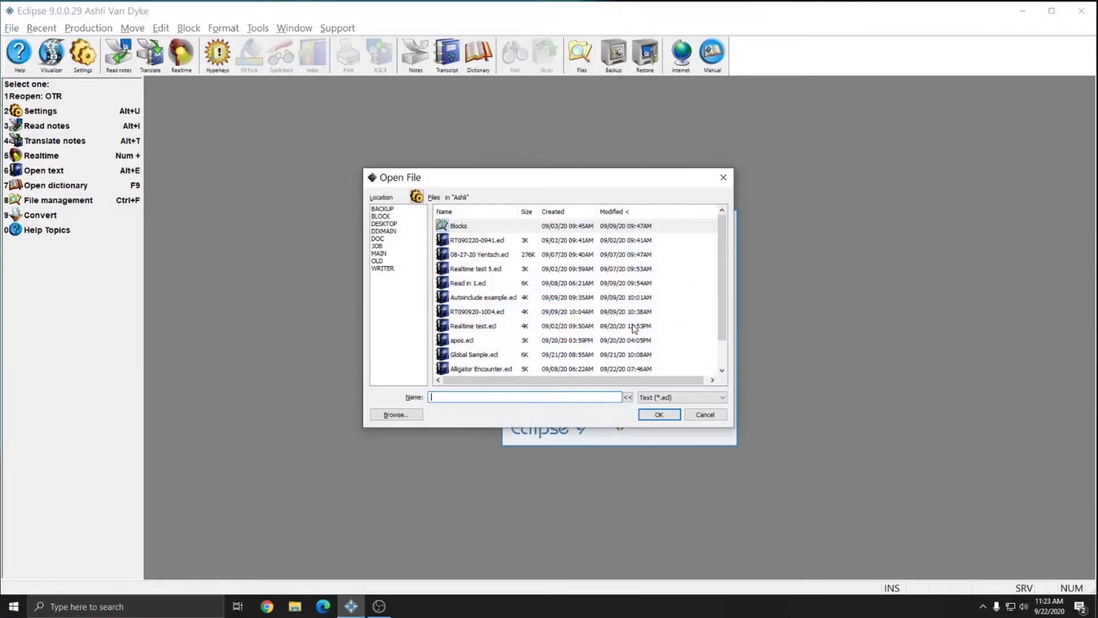
pyautogui.doubleClick(458, 227)
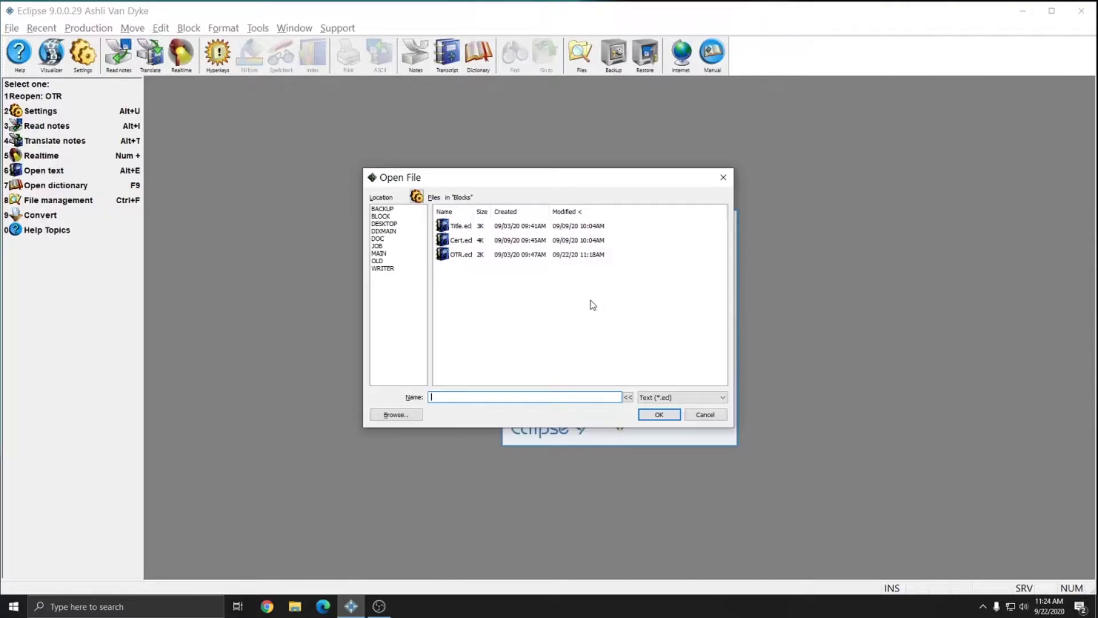
pyautogui.press('End')
pyautogui.press('Return')
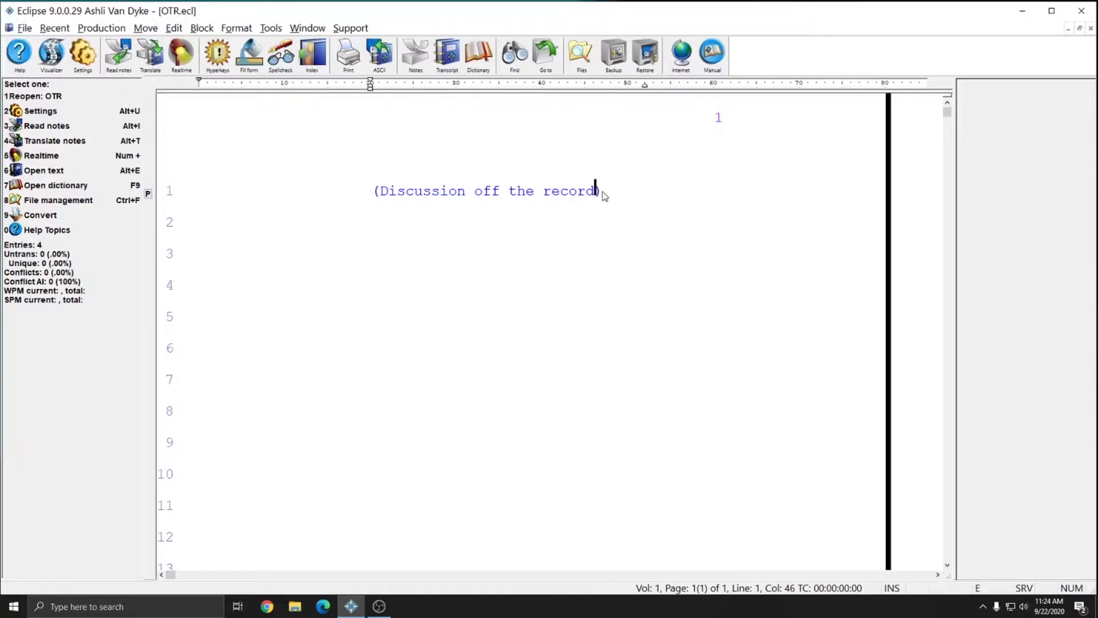
# Step: Insert "begins at" before the closing parenthesis of the off-the-record parenthetical, and start adding a blank labelled "Time" after it
pyautogui.click(605, 196)
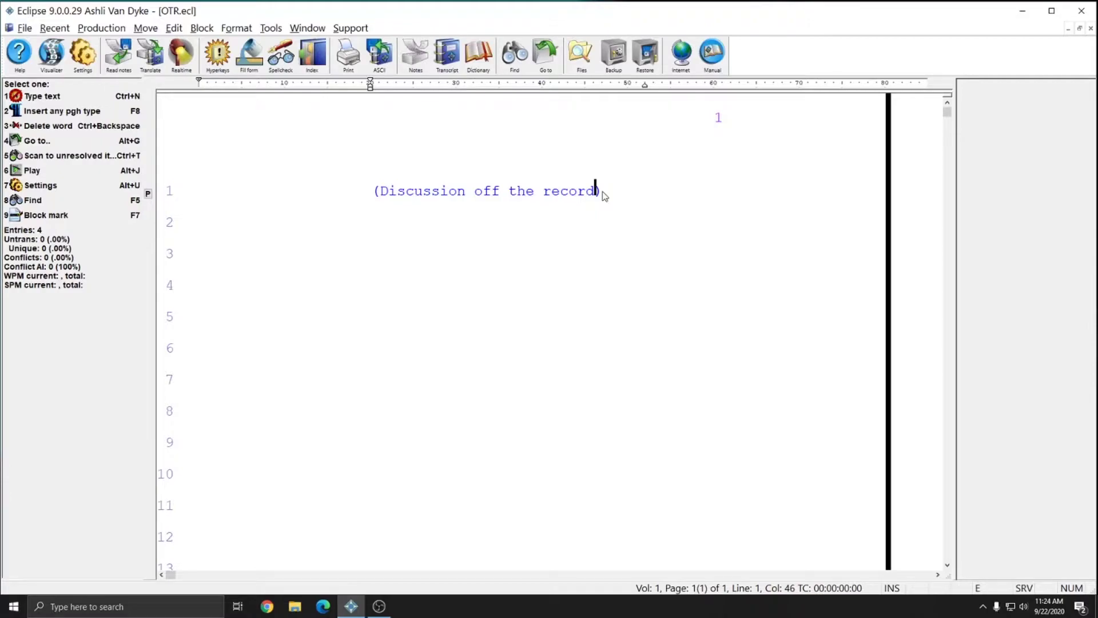
pyautogui.write('begins at')
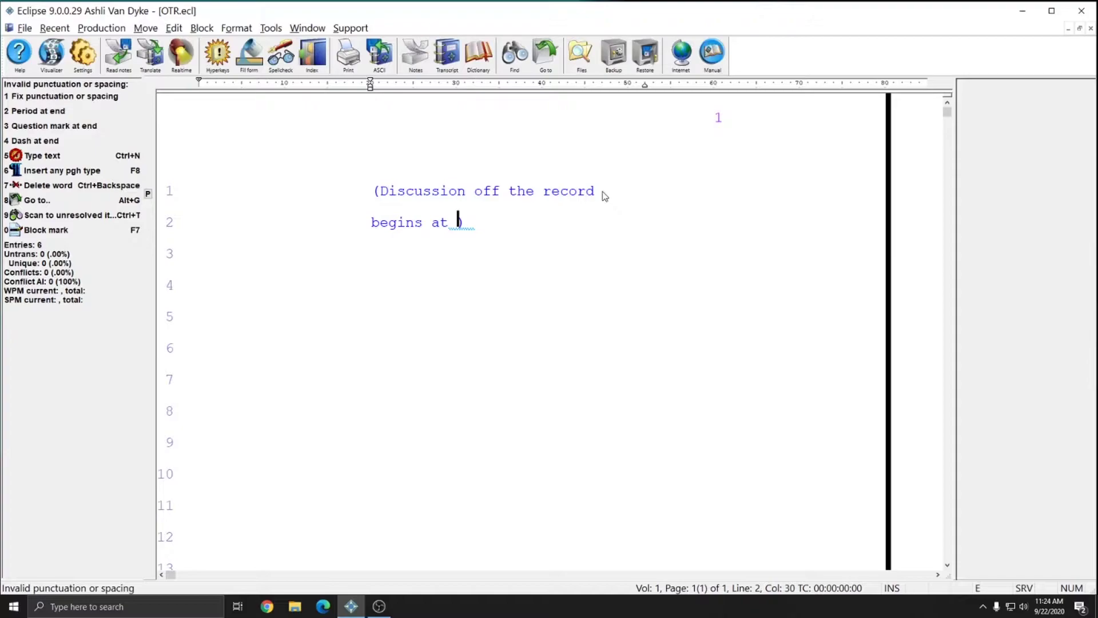
pyautogui.hotkey('ctrl', 'shift', 'b')
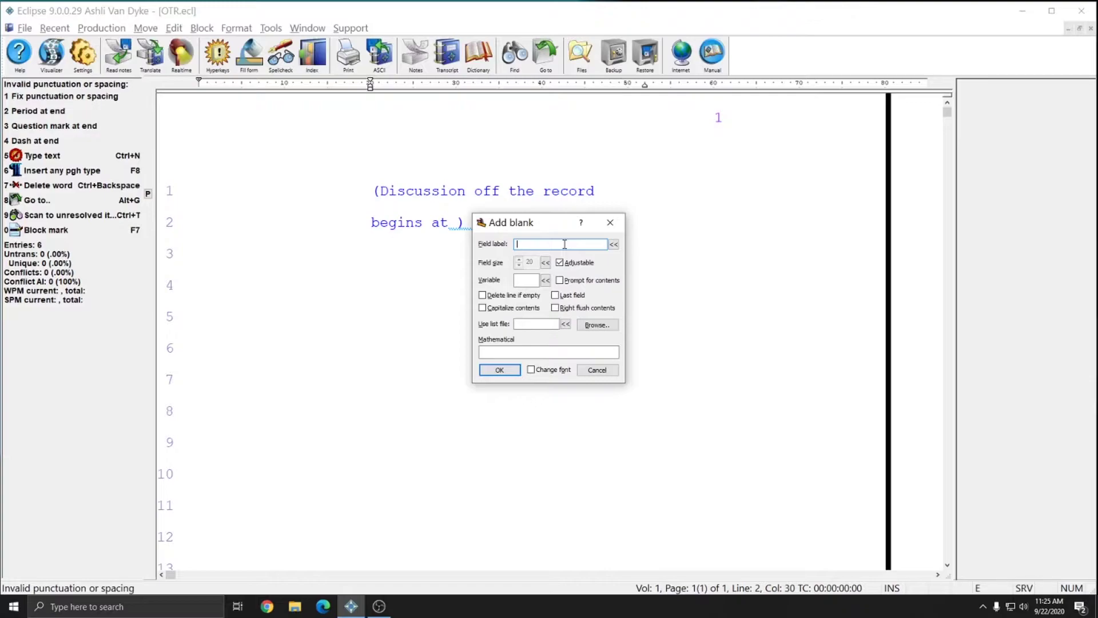
pyautogui.write('Time')
# Step: Set the Time blank's field size to 10 and leave the field adjustable with no variable assigned
pyautogui.click(560, 263)
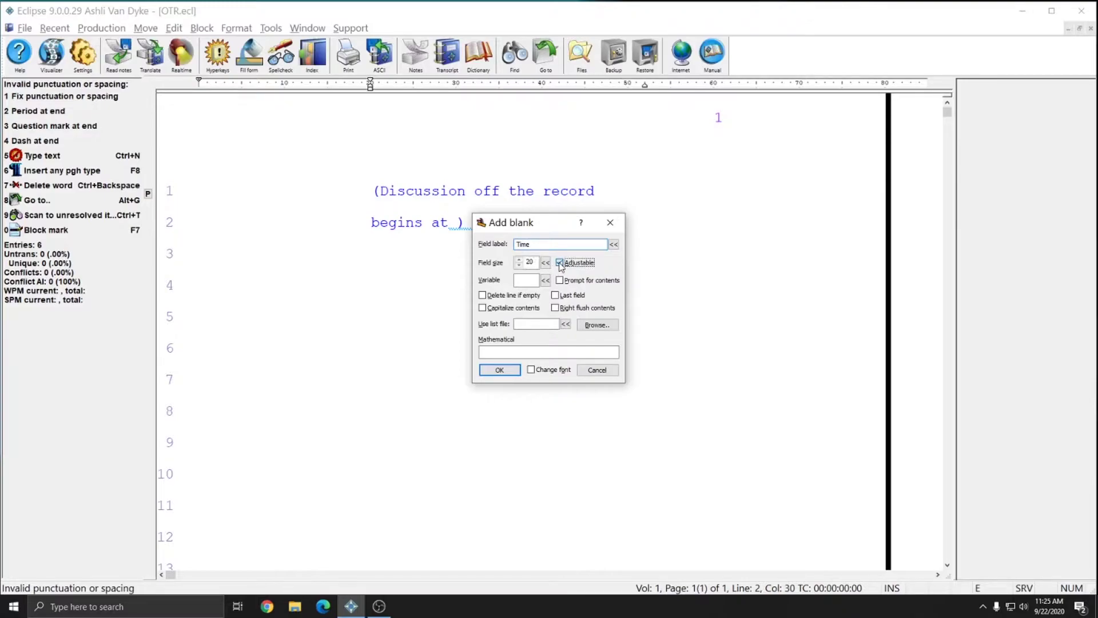
pyautogui.click(518, 266)
pyautogui.click(519, 265)
pyautogui.click(518, 265)
pyautogui.click(519, 265)
pyautogui.click(519, 265)
pyautogui.click(518, 266)
pyautogui.click(562, 264)
pyautogui.click(526, 280)
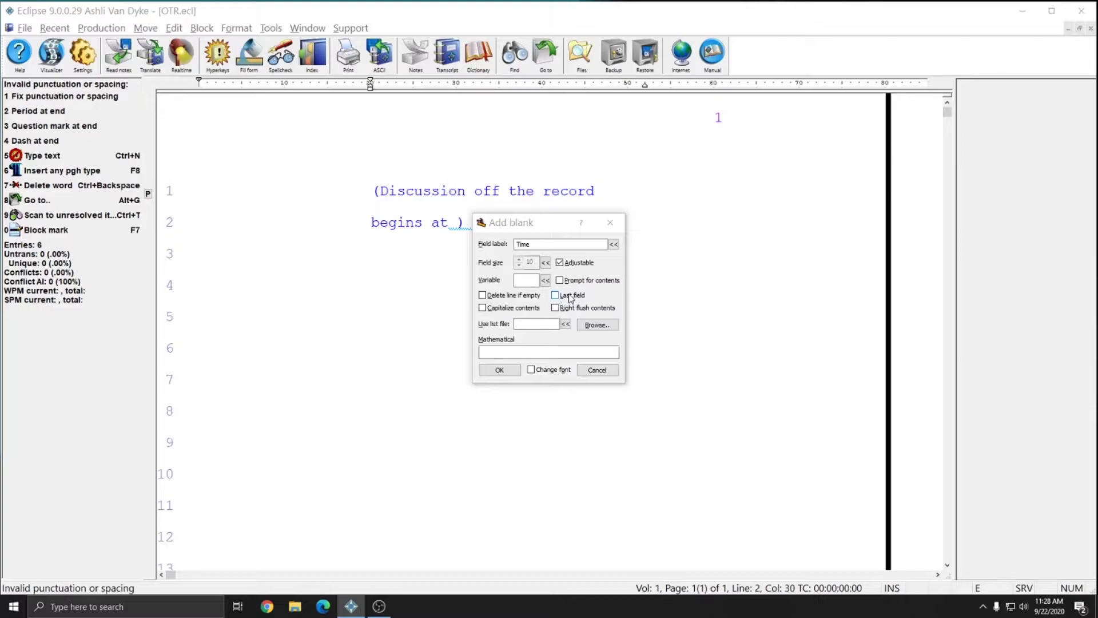
# Step: Mark the Time blank as the last field, leave its list file and mathematical entries empty, and insert it
pyautogui.click(555, 299)
pyautogui.click(556, 298)
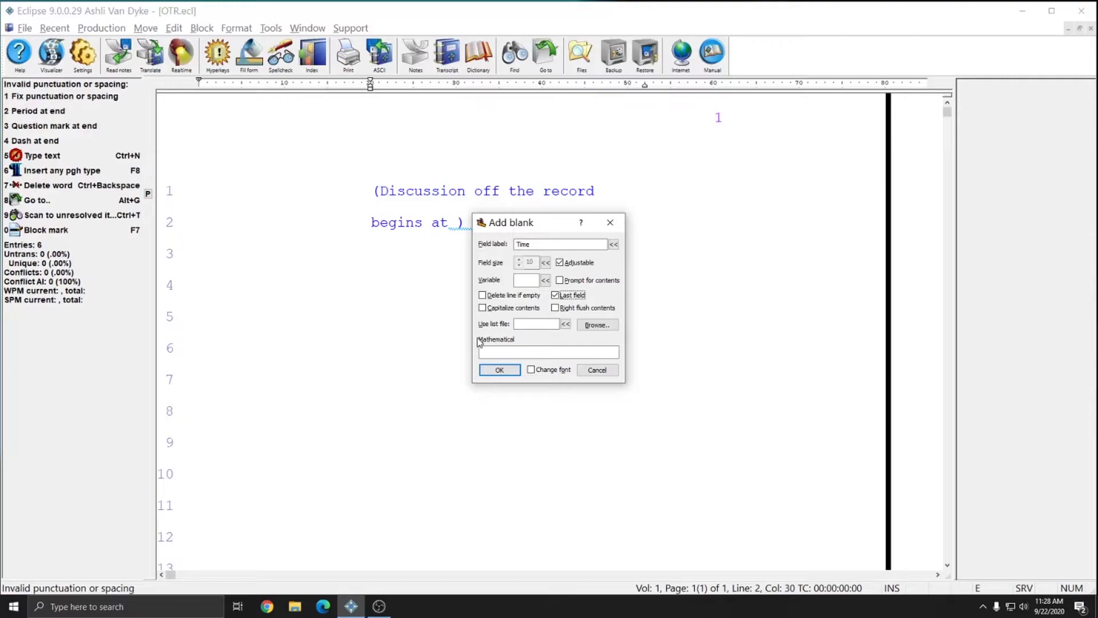
pyautogui.click(532, 324)
pyautogui.click(528, 351)
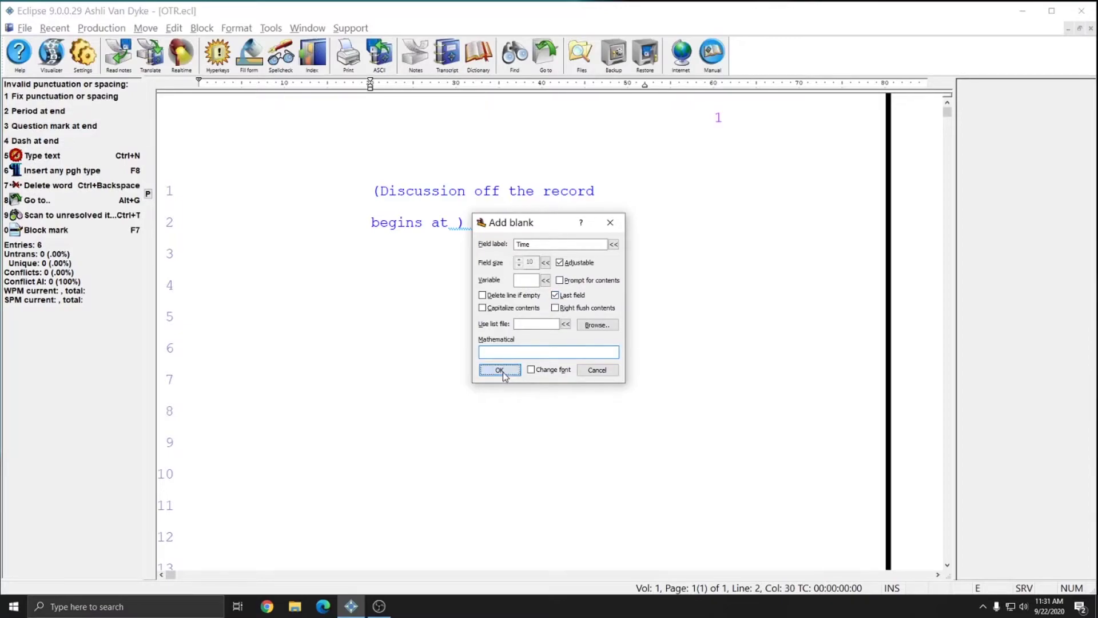
pyautogui.click(499, 370)
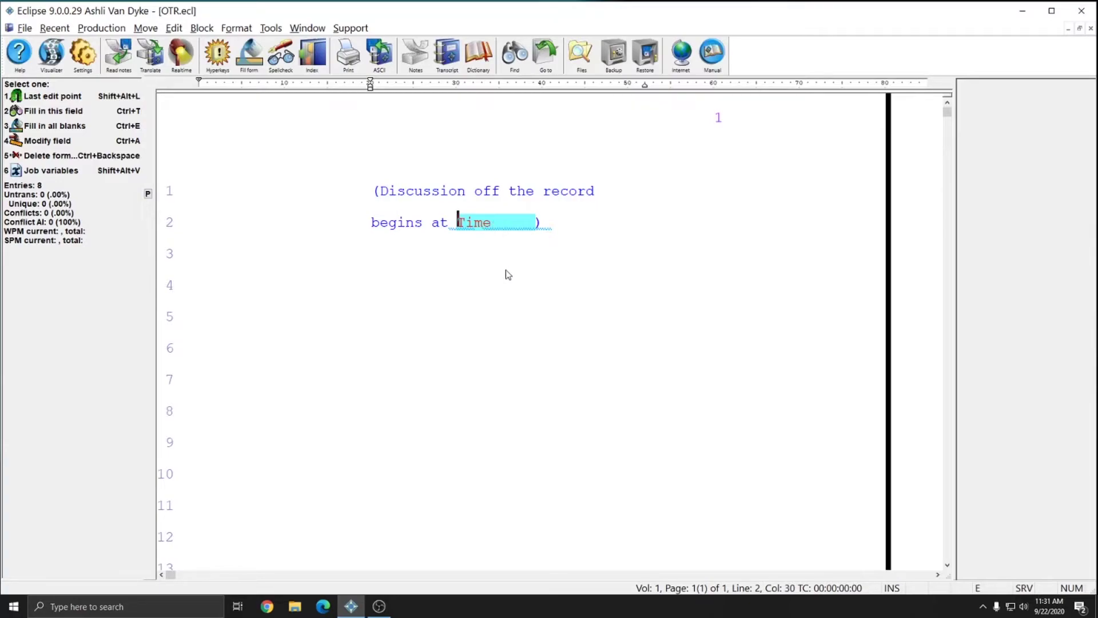
# Step: Check the properties of the inserted Time blank, and close the OTR file
pyautogui.click(499, 224)
pyautogui.rightClick(501, 223)
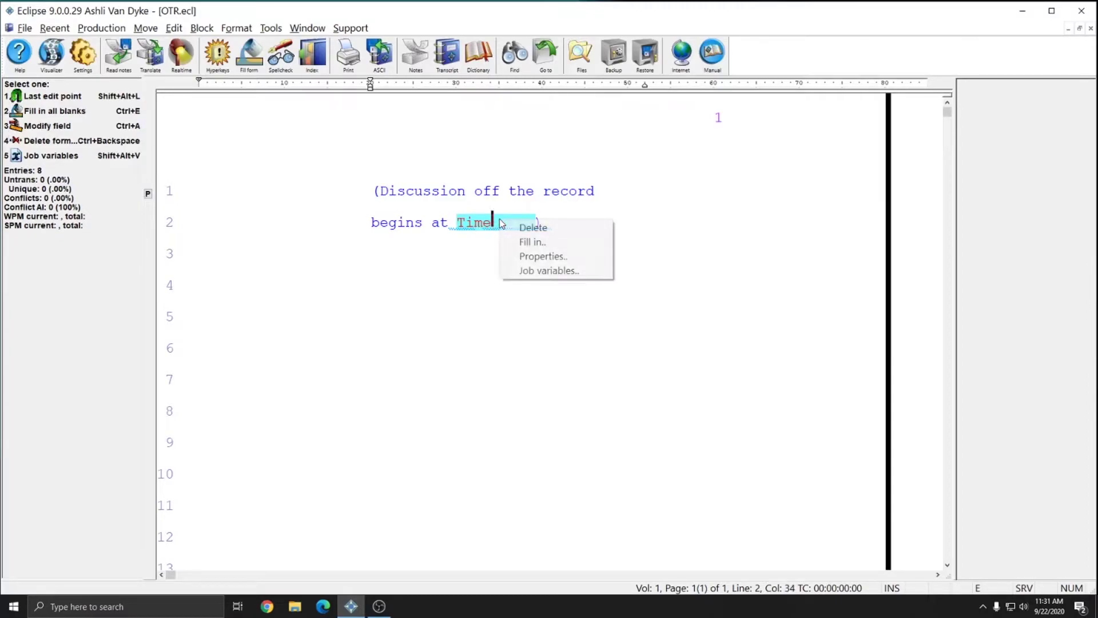
pyautogui.click(553, 257)
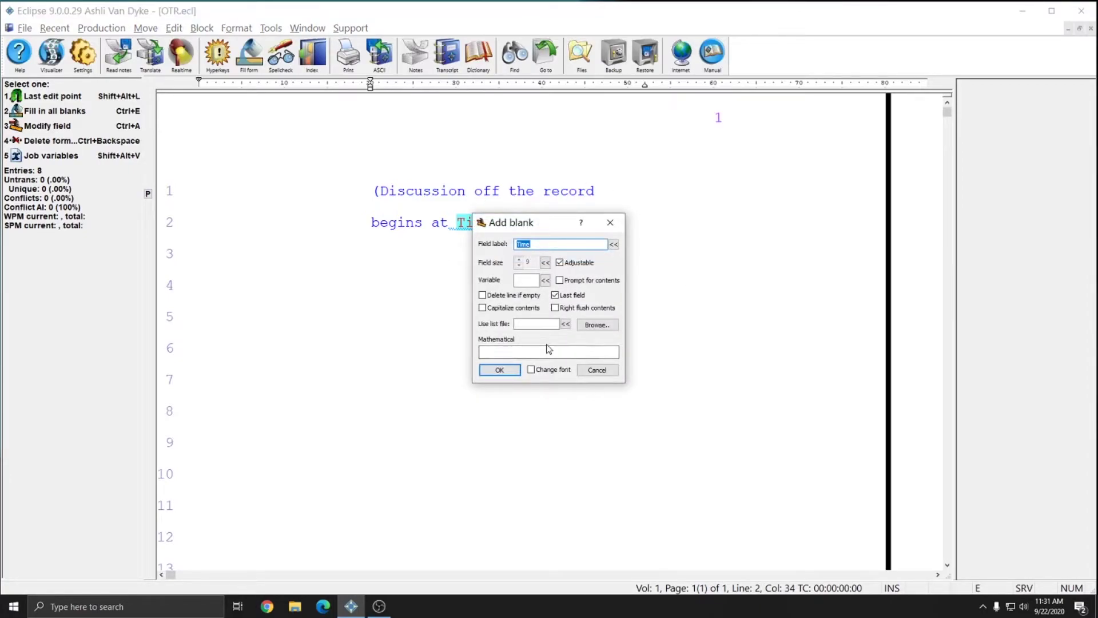
pyautogui.click(499, 369)
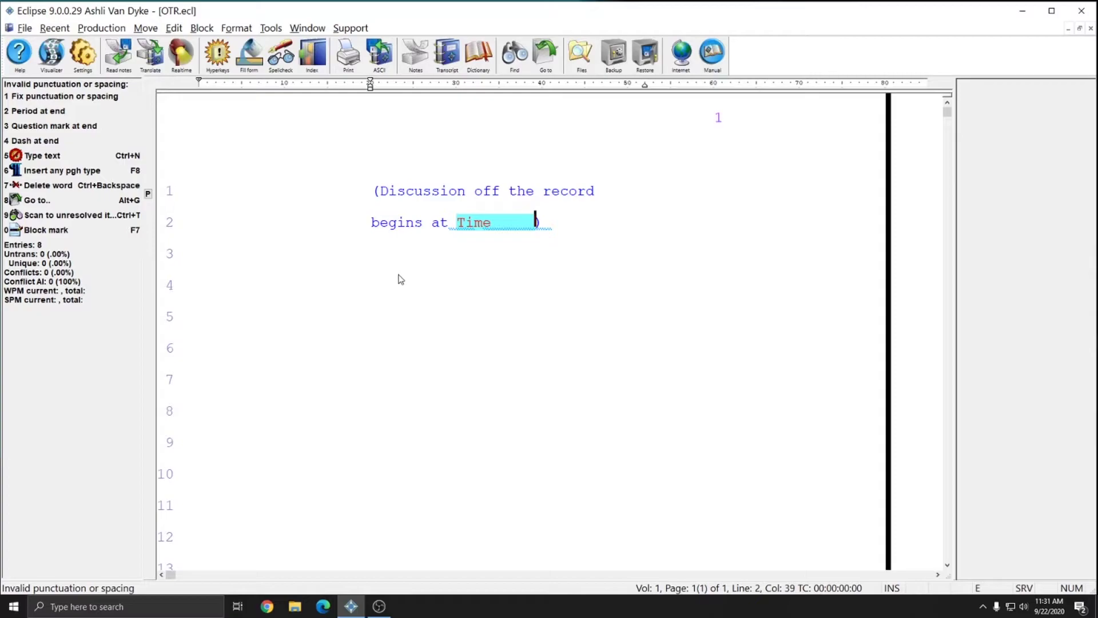
pyautogui.hotkey('ctrl', 'F4')
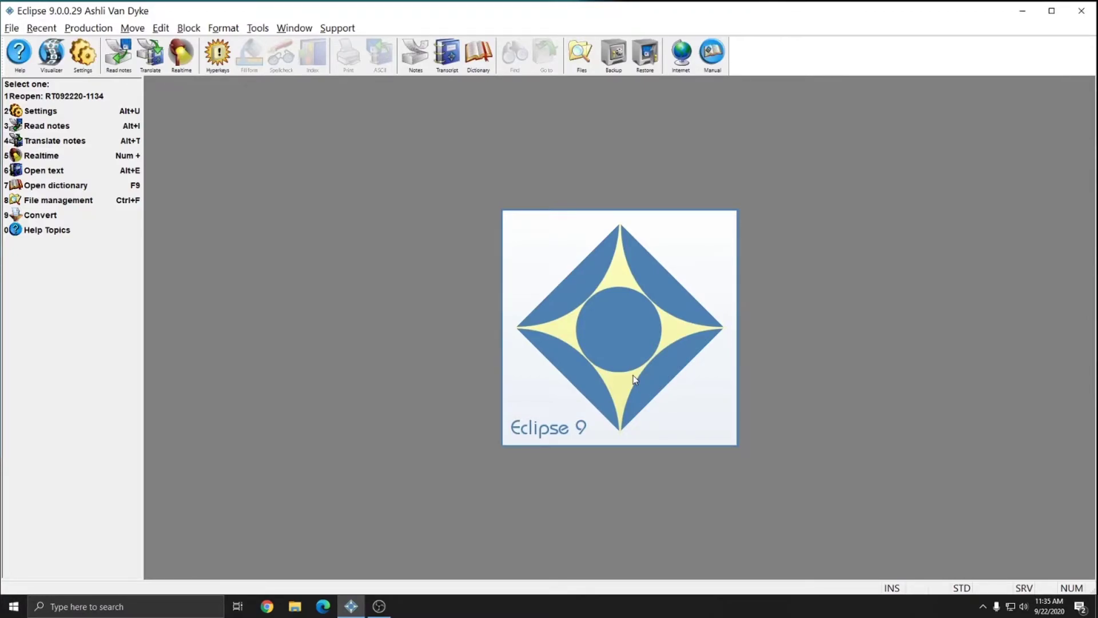
# Step: Start realtime translation and write the question "The the the the" followed by the off-the-record block
pyautogui.press('KP_Add')
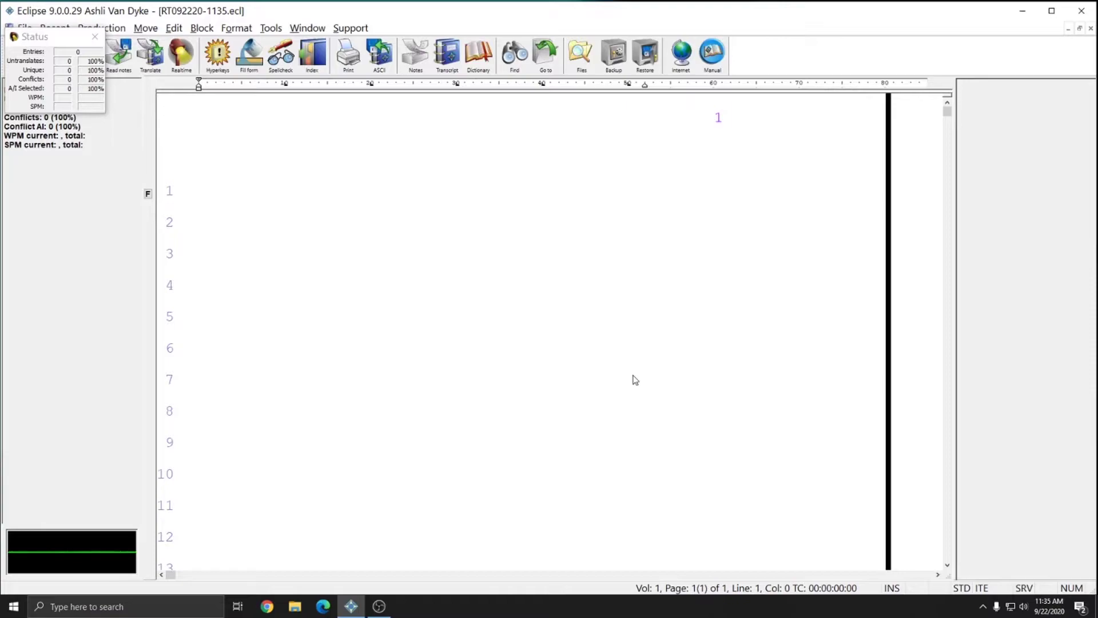
pyautogui.write('Q The the the the')
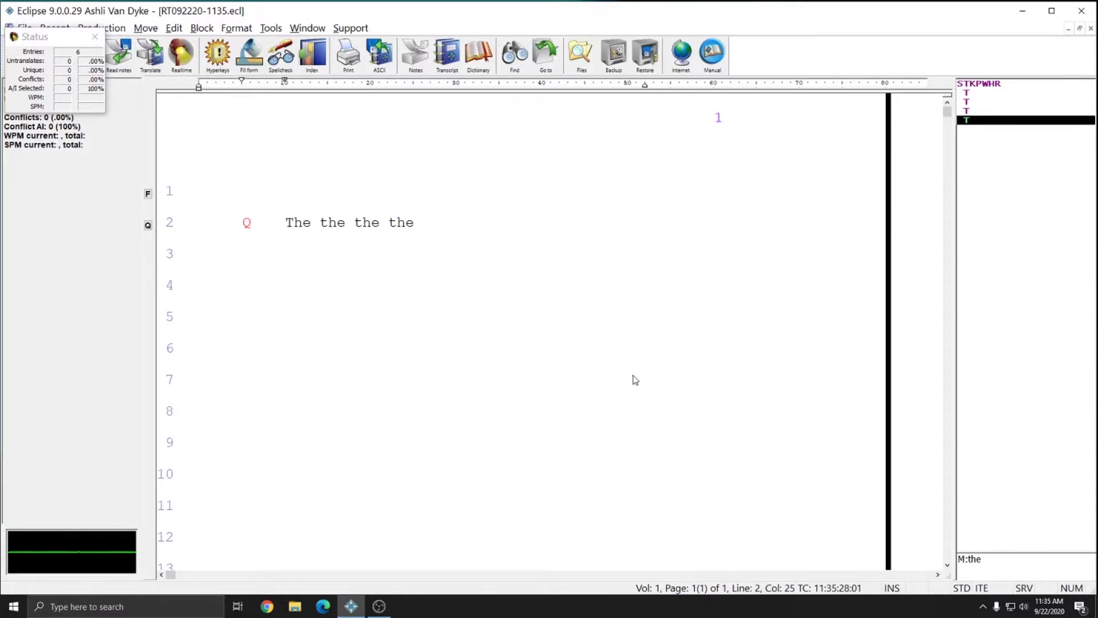
pyautogui.write('offoff')
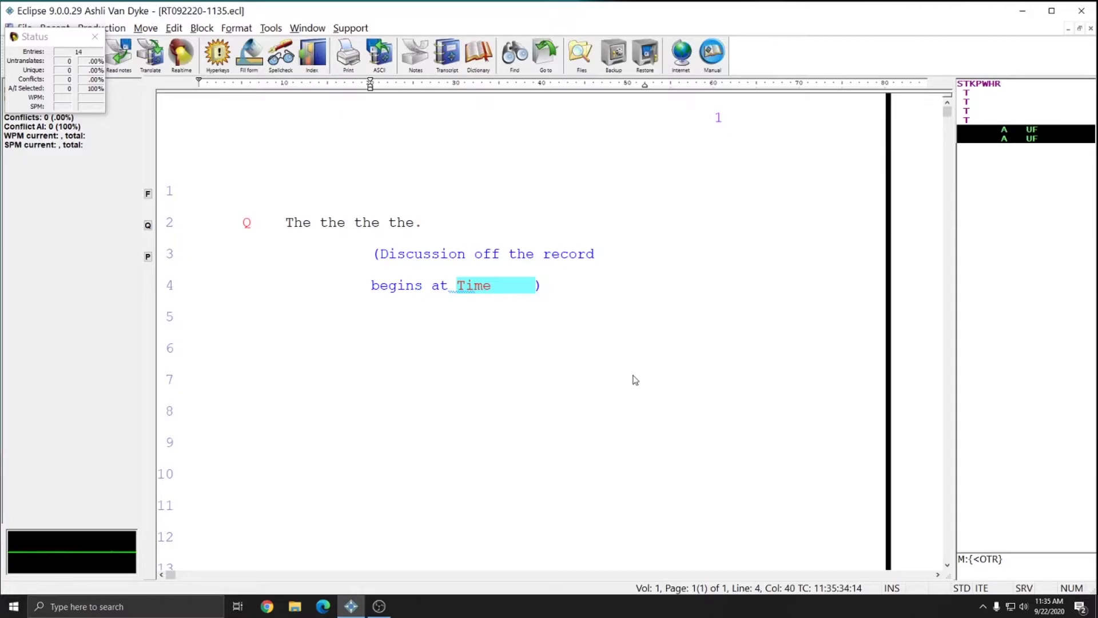
# Step: Write several more question paragraphs of arbitrary sample strokes below the off-the-record parenthetical
pyautogui.write('Q the the the the the the the the the')
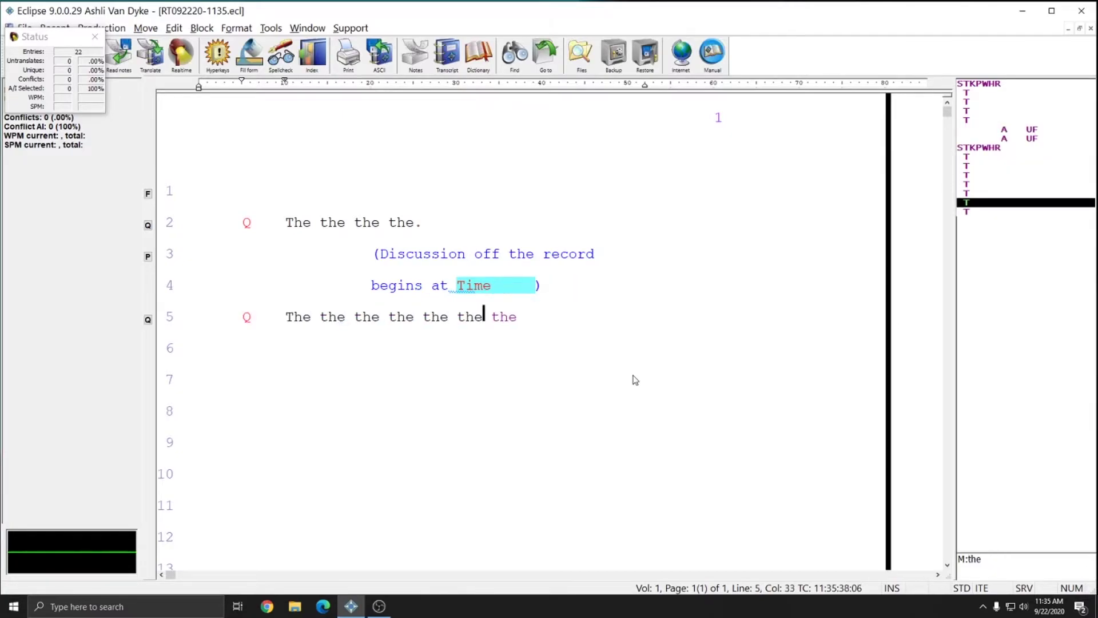
pyautogui.write(' the')
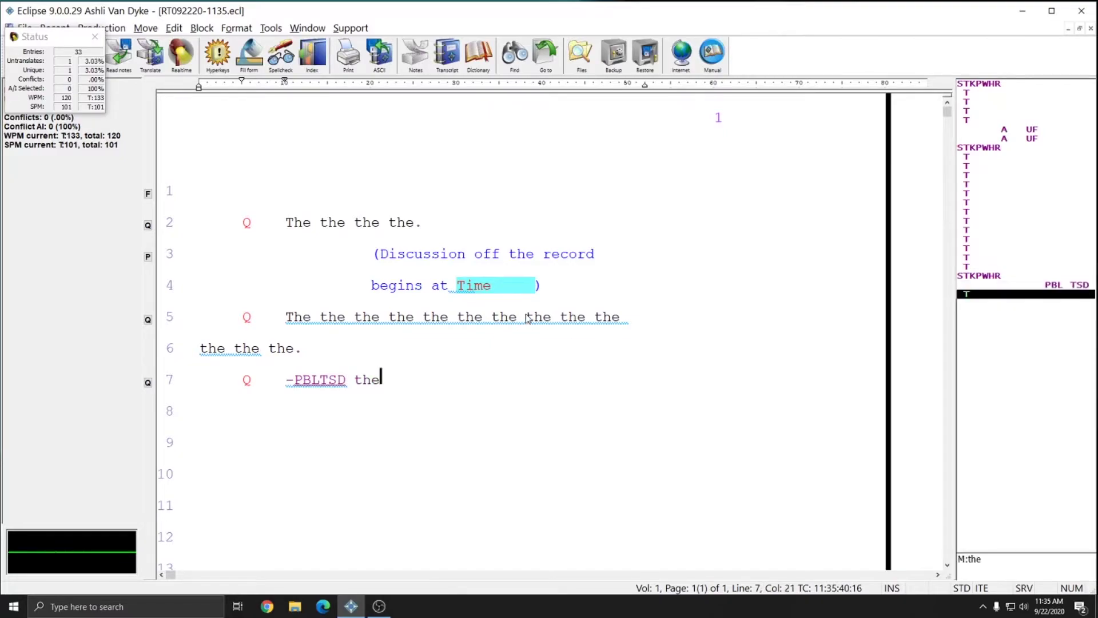
pyautogui.write(' the the the.Q -PBLTSD the STKPWHR-PBLGTSD -RPBLGTSZ -FRPBLGTSDZ -FRPBLGTDZ P-PBLGT listen AUD S-TDZ TK-L')
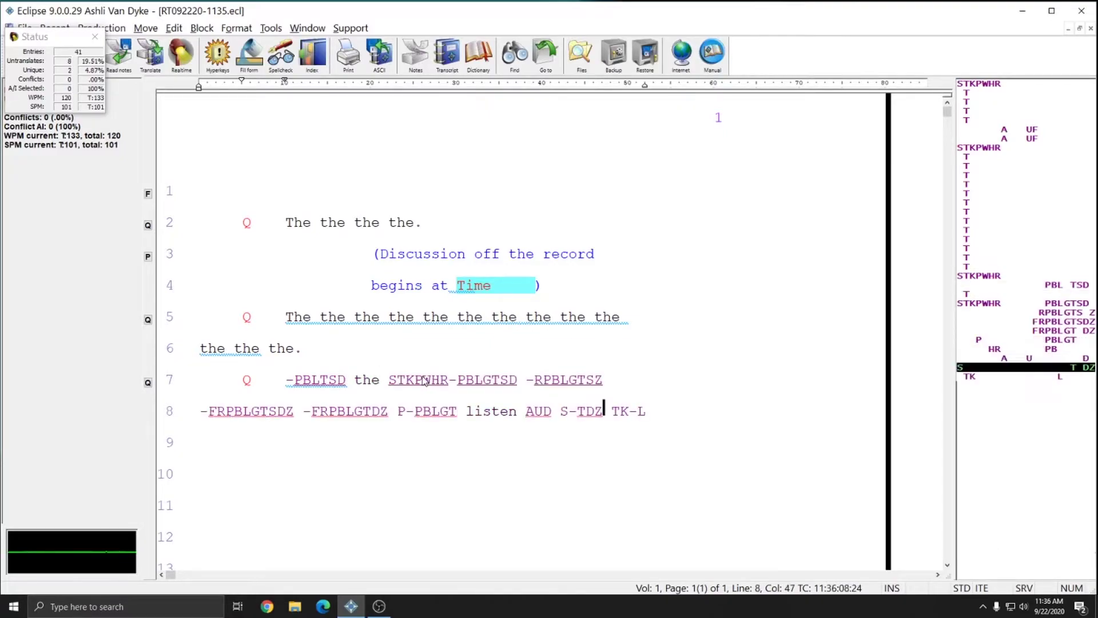
pyautogui.write(' preponderance will ever AOEUTD S-L condition W-FR K-LTD.')
pyautogui.press('Return')
pyautogui.write('Q TK-P P -Fly ATD S-L W-F')
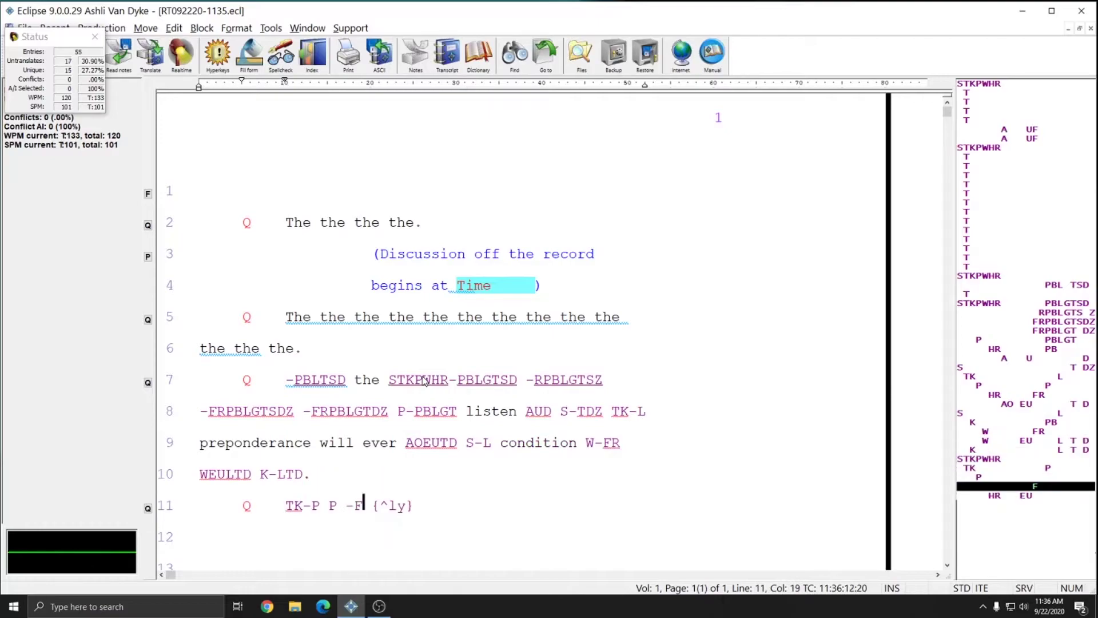
pyautogui.write(' rid AOL T-P.')
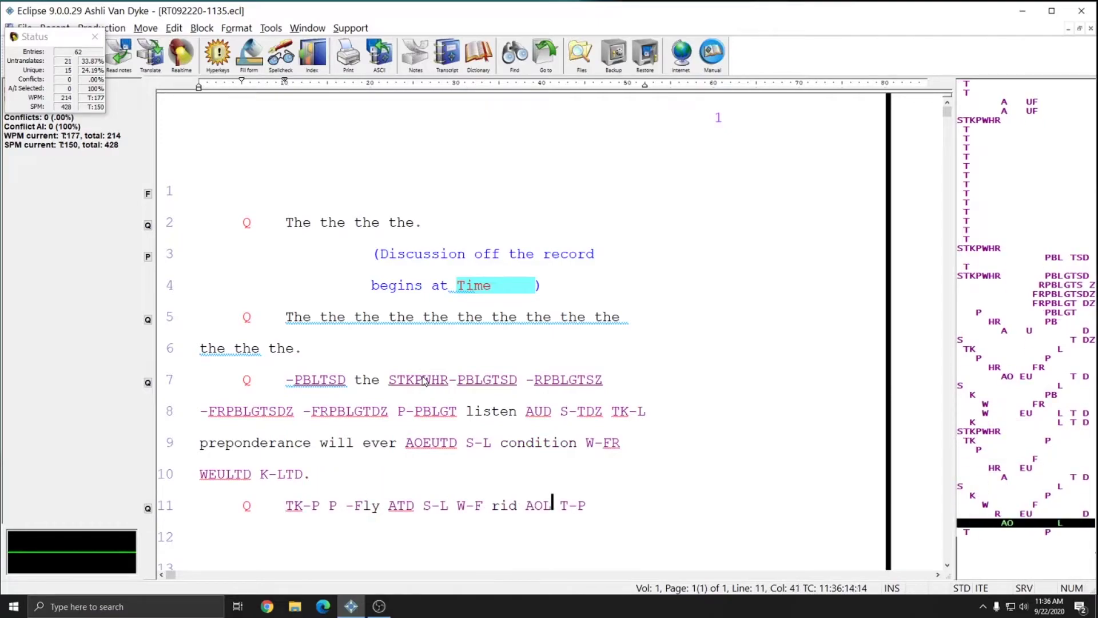
pyautogui.press('Return')
pyautogui.write('Hi AOTD S-L TKen.')
pyautogui.press('Return')
pyautogui.write('Q P-FP H-FR')
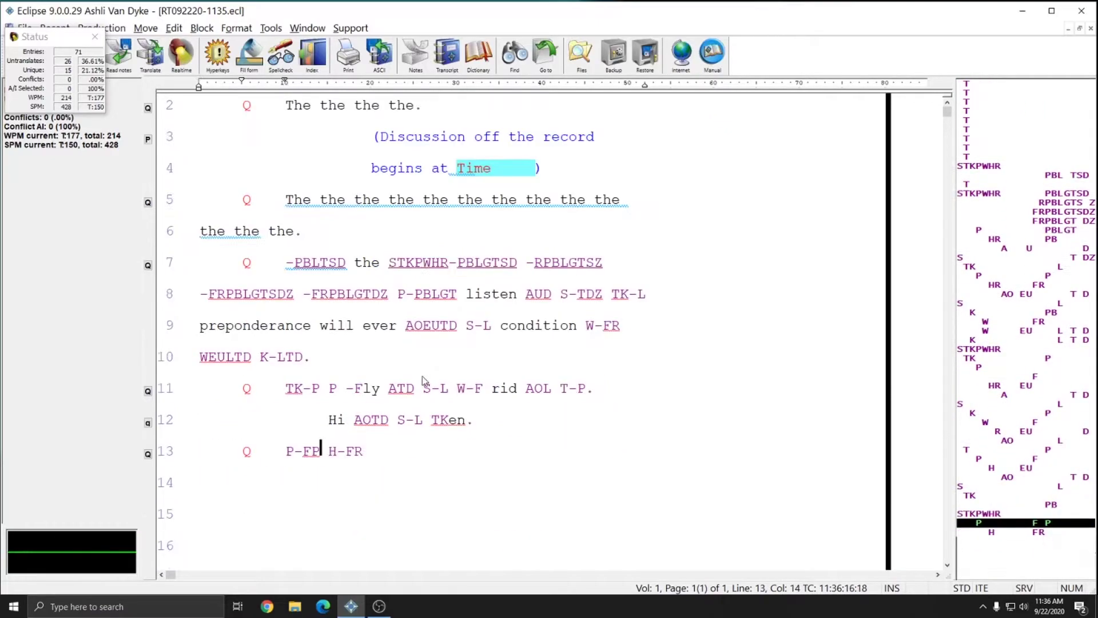
pyautogui.write(' AOEUD S-TDZ K-LT W-P R-F AOEU second-degree T-LT{Q}  -F')
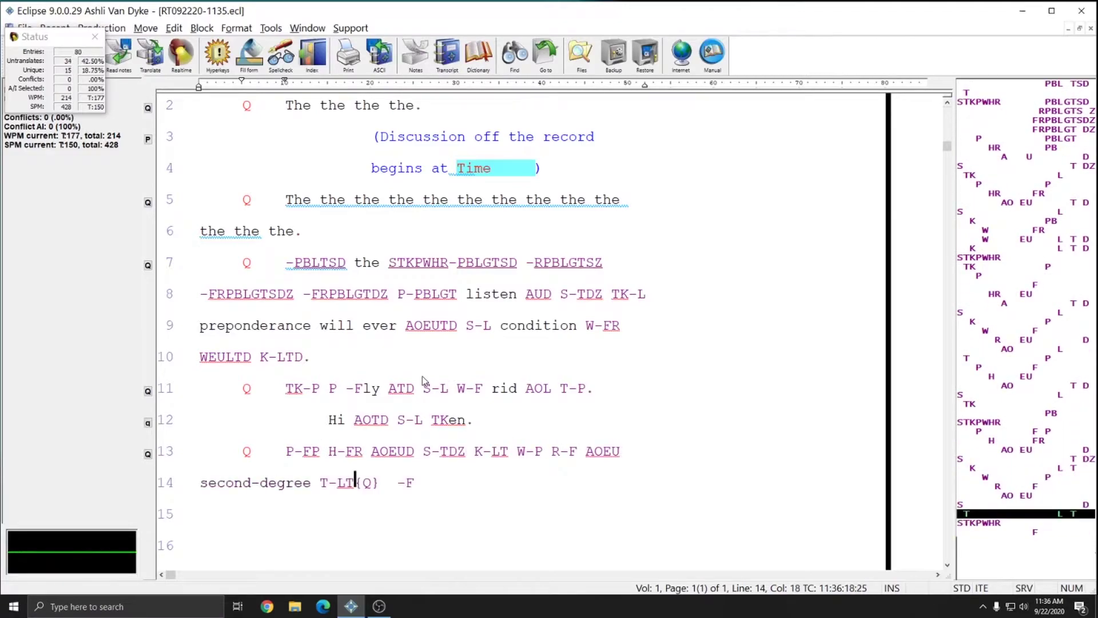
# Step: Insert the off-the-record block a second time and follow it with another question paragraph of sample strokes
pyautogui.write('.')
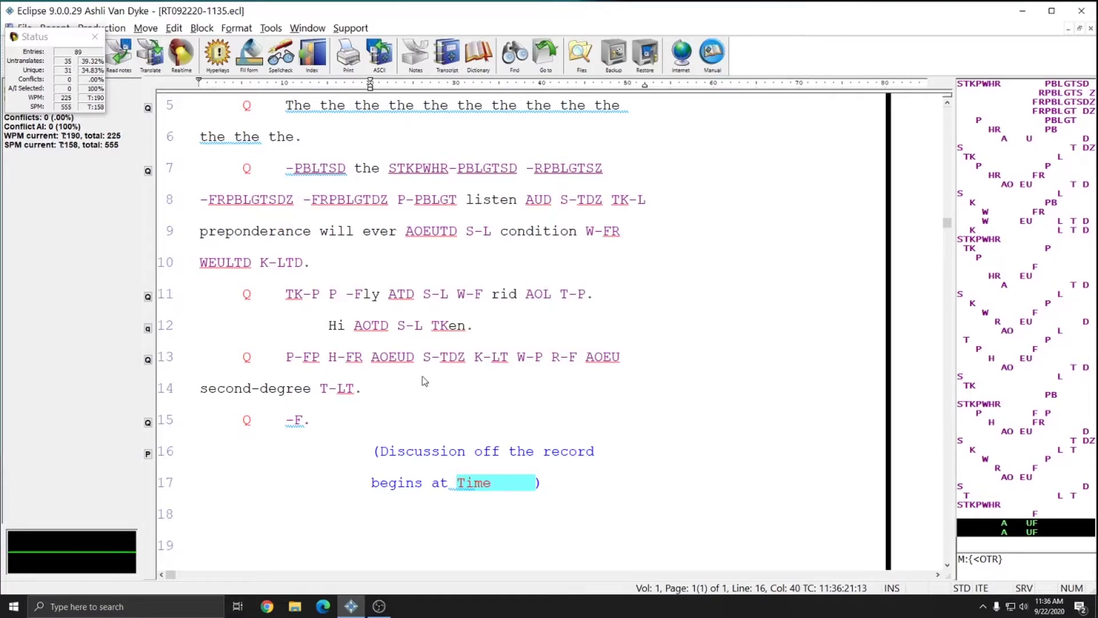
pyautogui.press('Return')
pyautogui.write('Q The the the the the the PHR-PBLT S-PLTD')
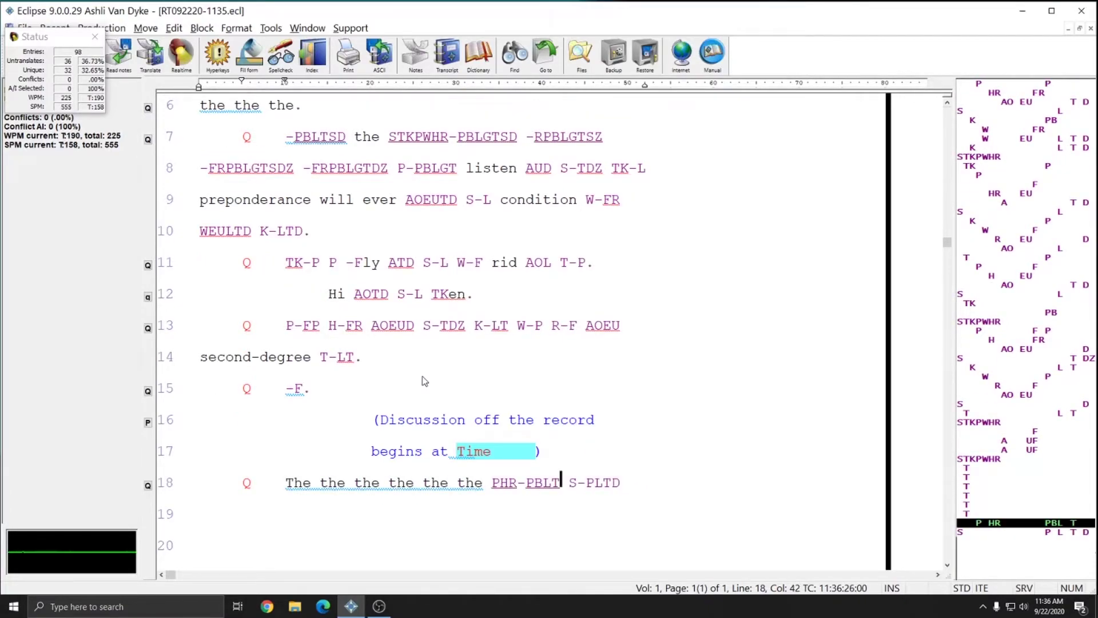
# Step: Stop the realtime translation and close the floating Status window
pyautogui.click(101, 28)
pyautogui.click(119, 164)
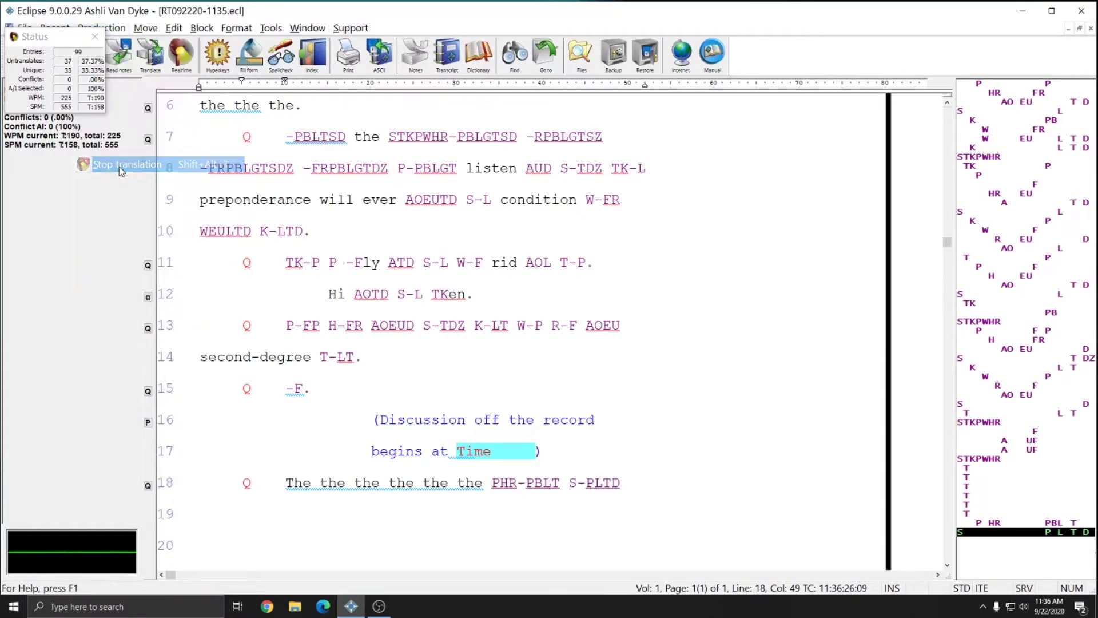
pyautogui.click(578, 336)
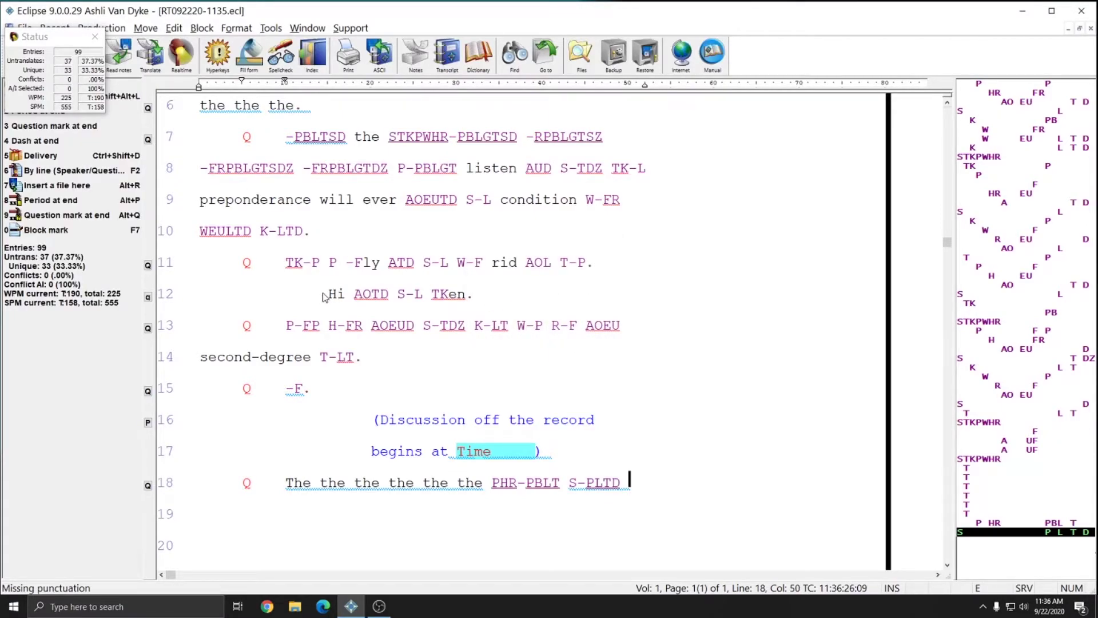
pyautogui.scroll(1, 325, 296)
pyautogui.scroll(2, 325, 297)
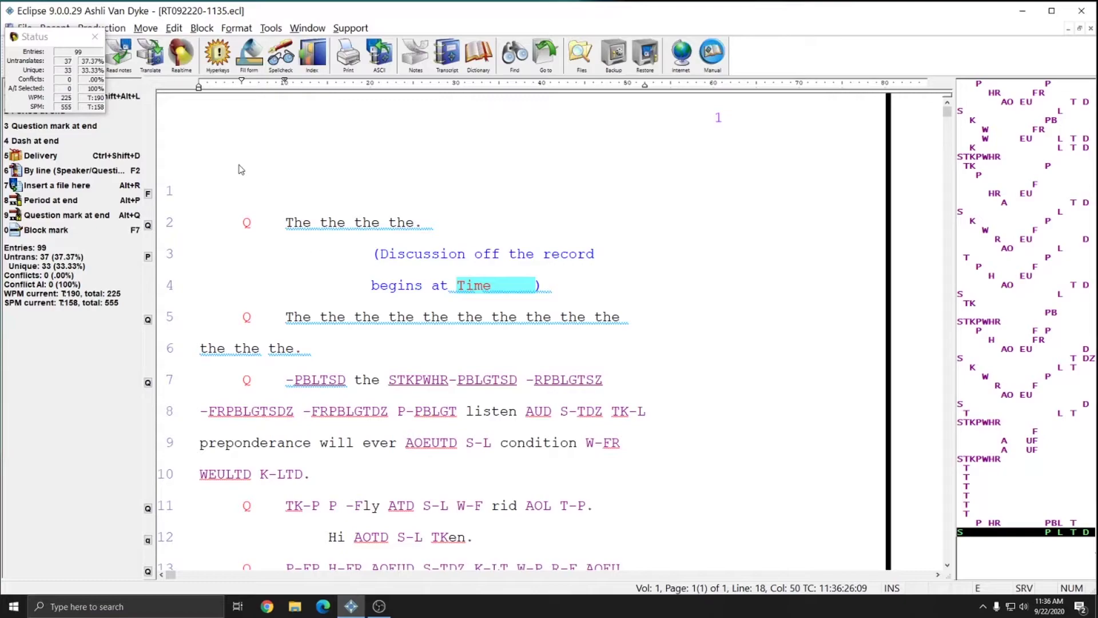
pyautogui.click(95, 37)
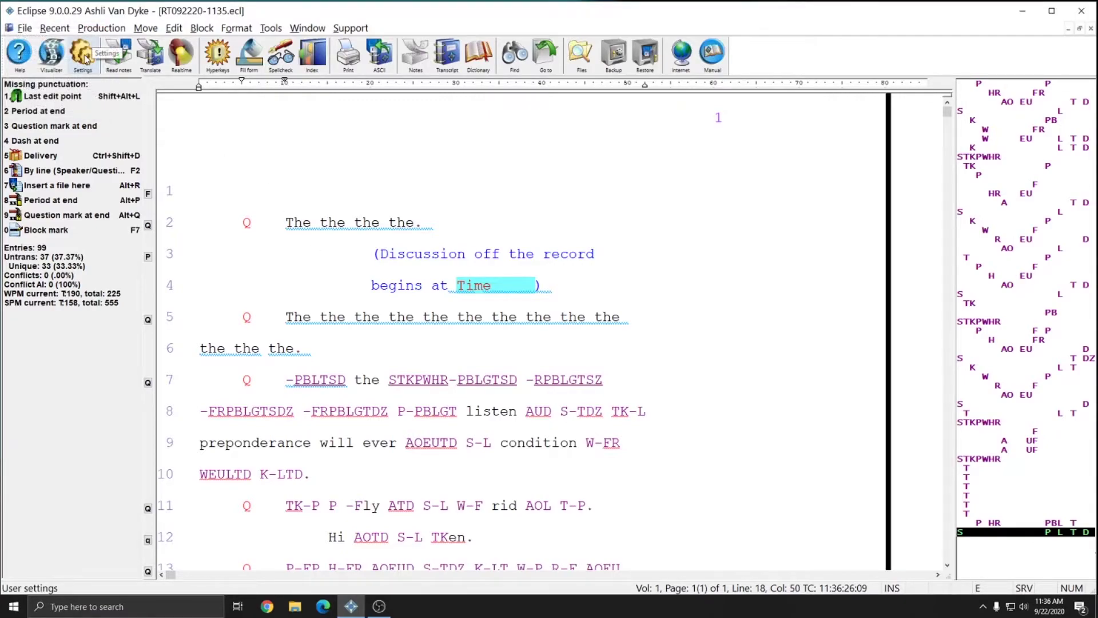
# Step: Review the time printing options in the current document's timecode setup, keeping None
pyautogui.click(85, 56)
pyautogui.click(558, 226)
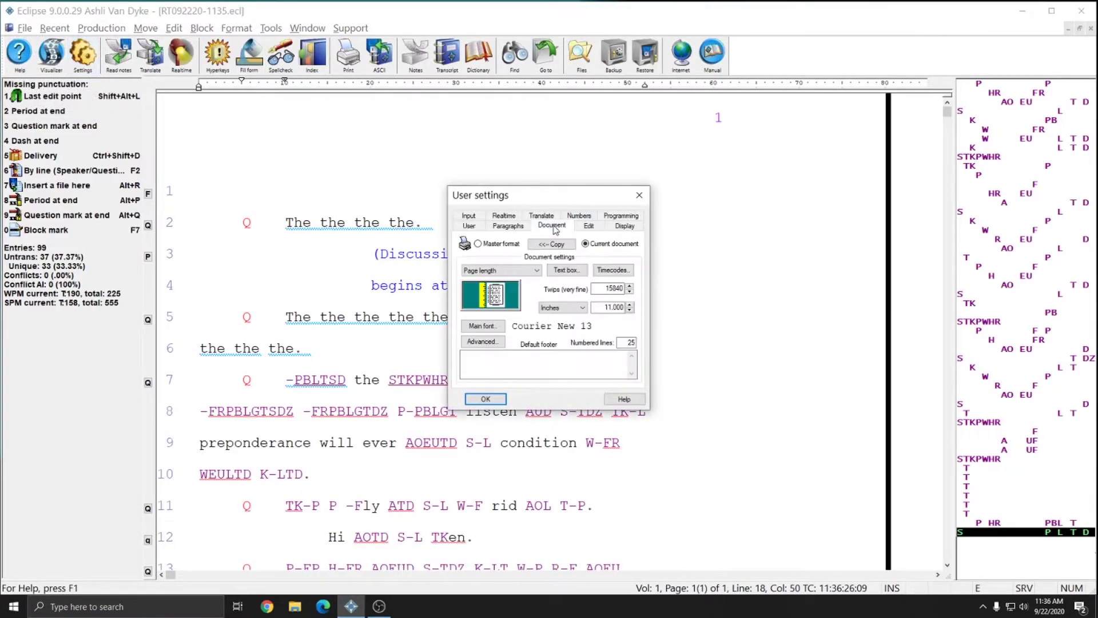
pyautogui.click(606, 276)
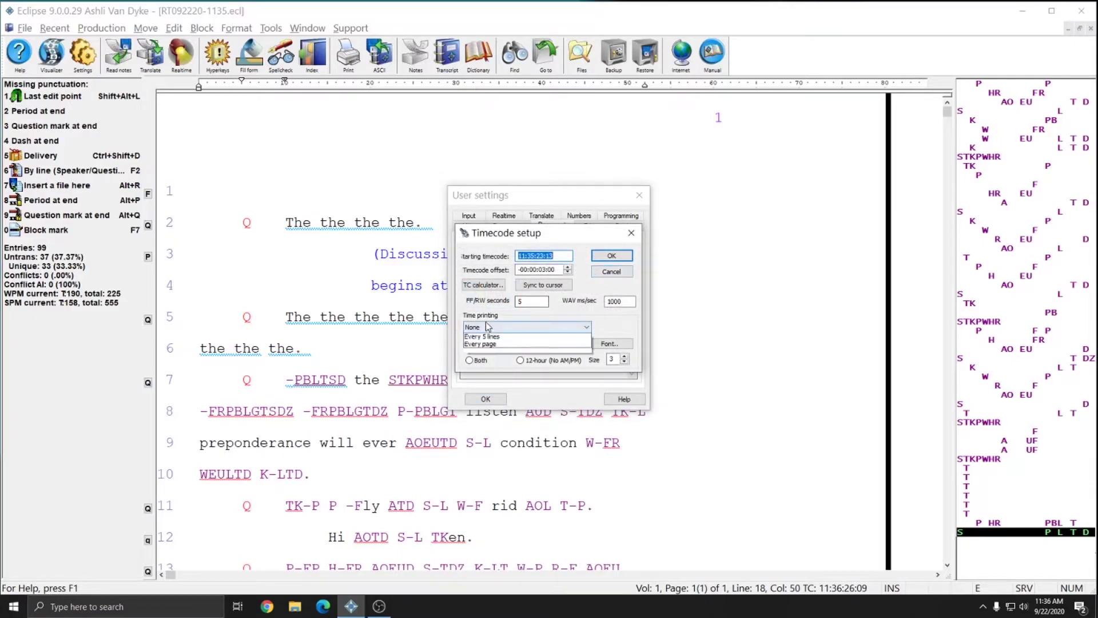
pyautogui.click(490, 327)
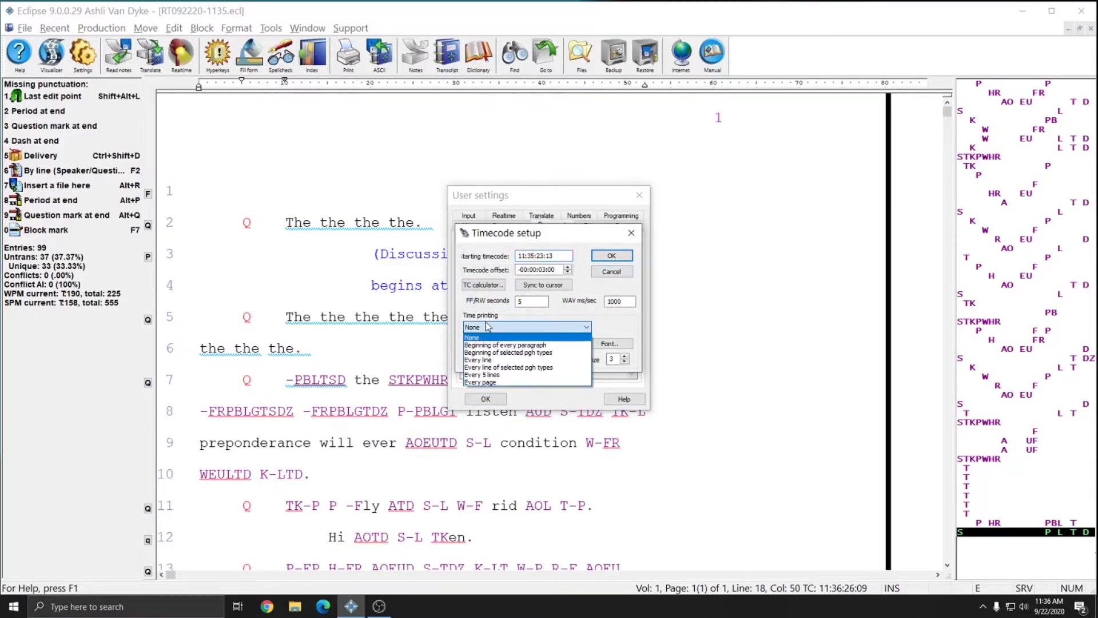
pyautogui.click(478, 360)
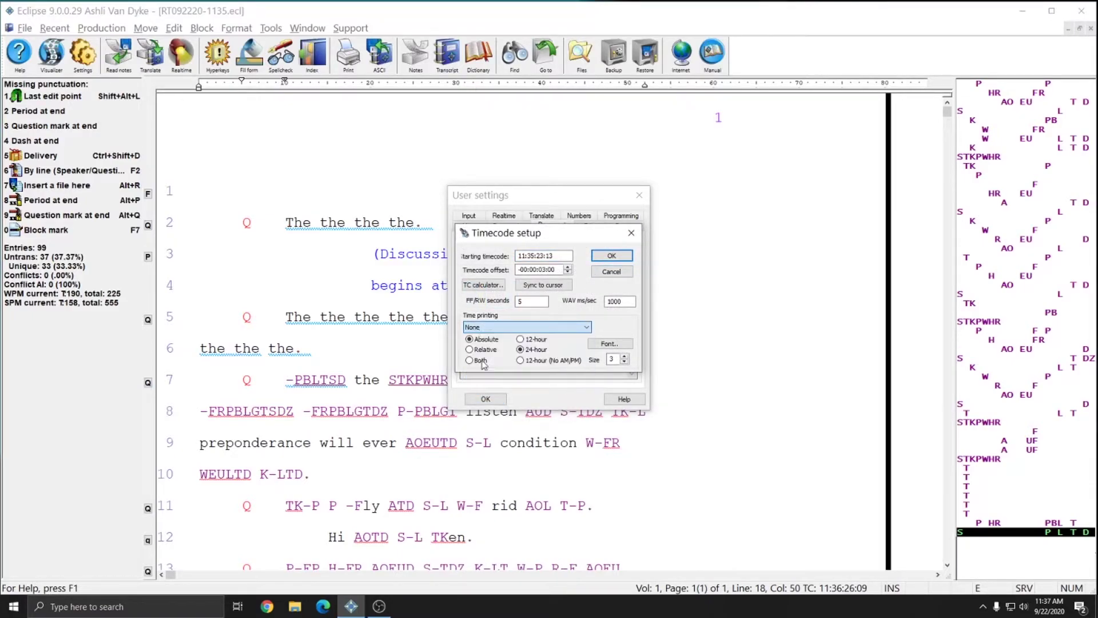
pyautogui.click(611, 255)
# Step: Turn on the left margin in the display settings and apply the user settings
pyautogui.click(624, 225)
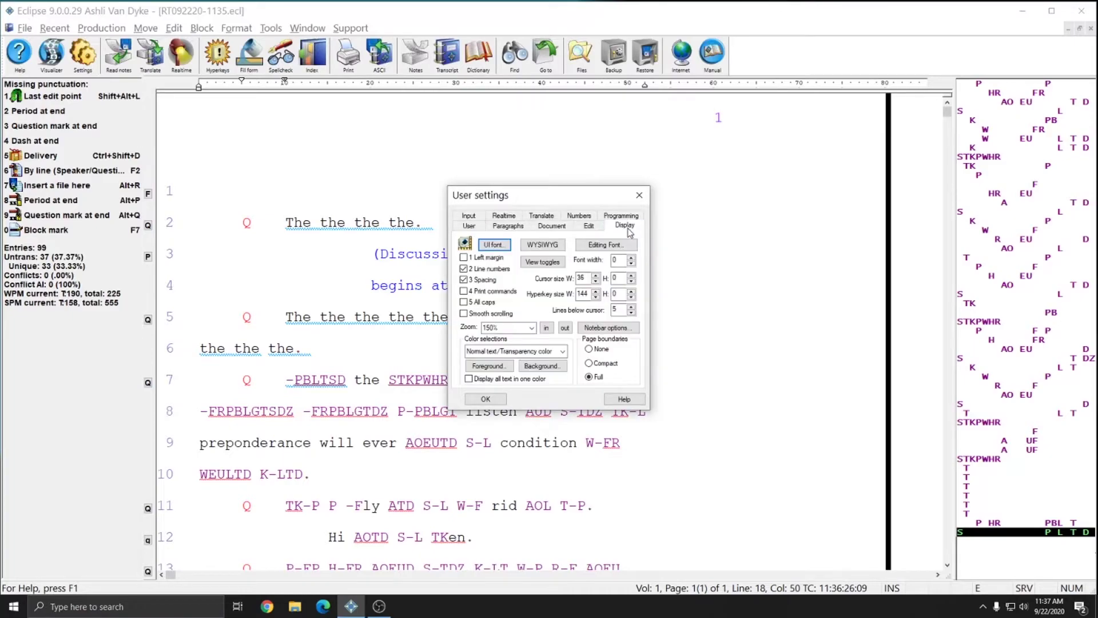
pyautogui.click(473, 257)
pyautogui.click(486, 398)
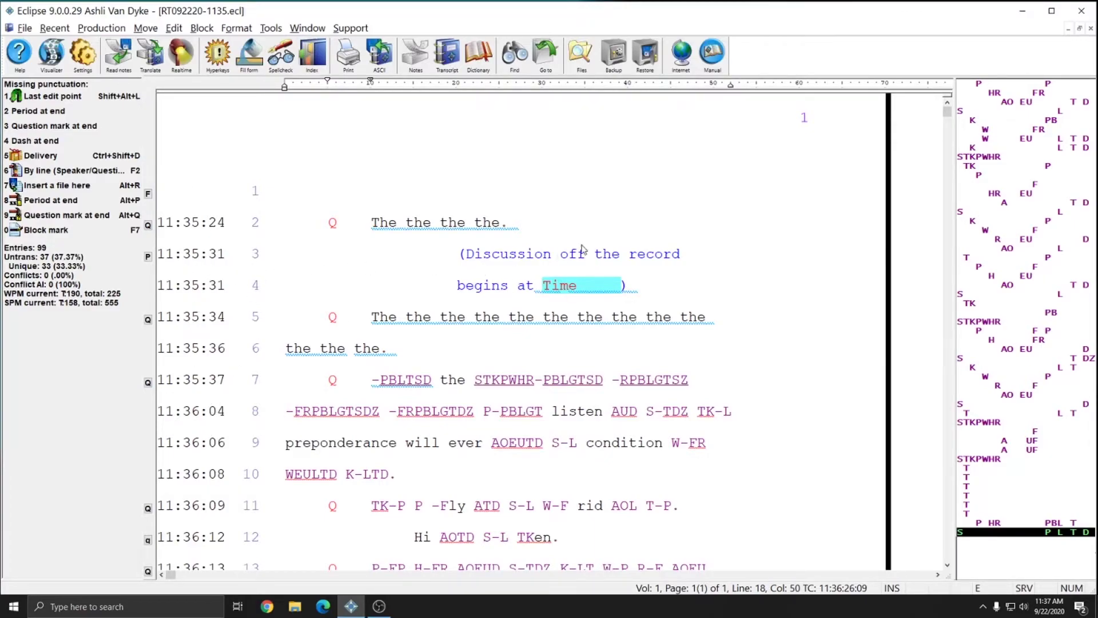
# Step: Starting from the first question, fill in the first off-the-record parenthetical's Time blank with 11:35
pyautogui.click(373, 223)
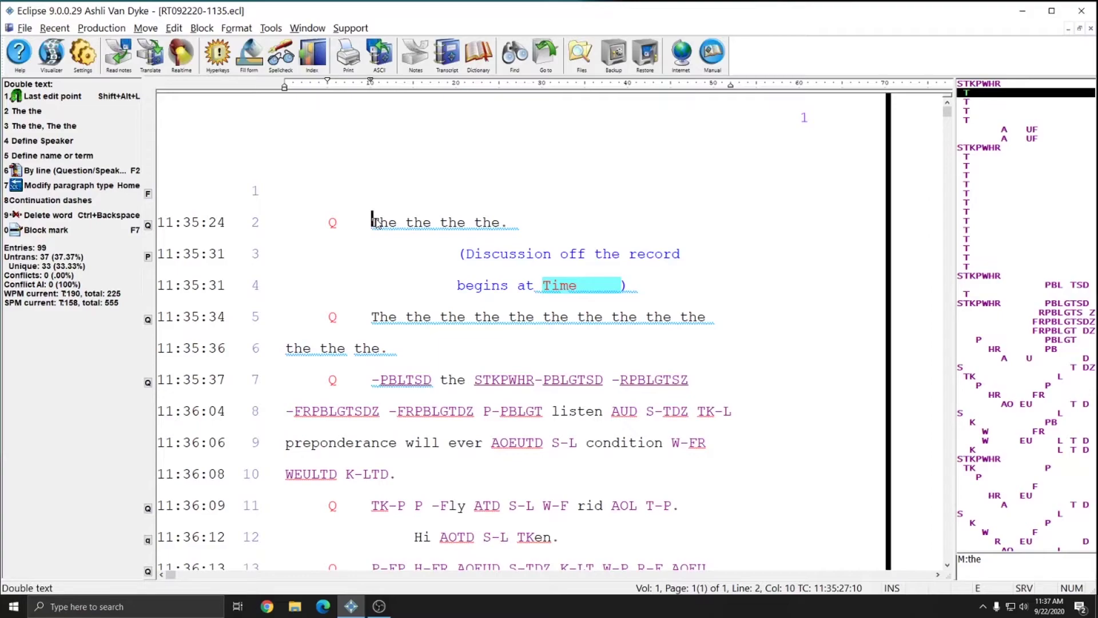
pyautogui.press('F4')
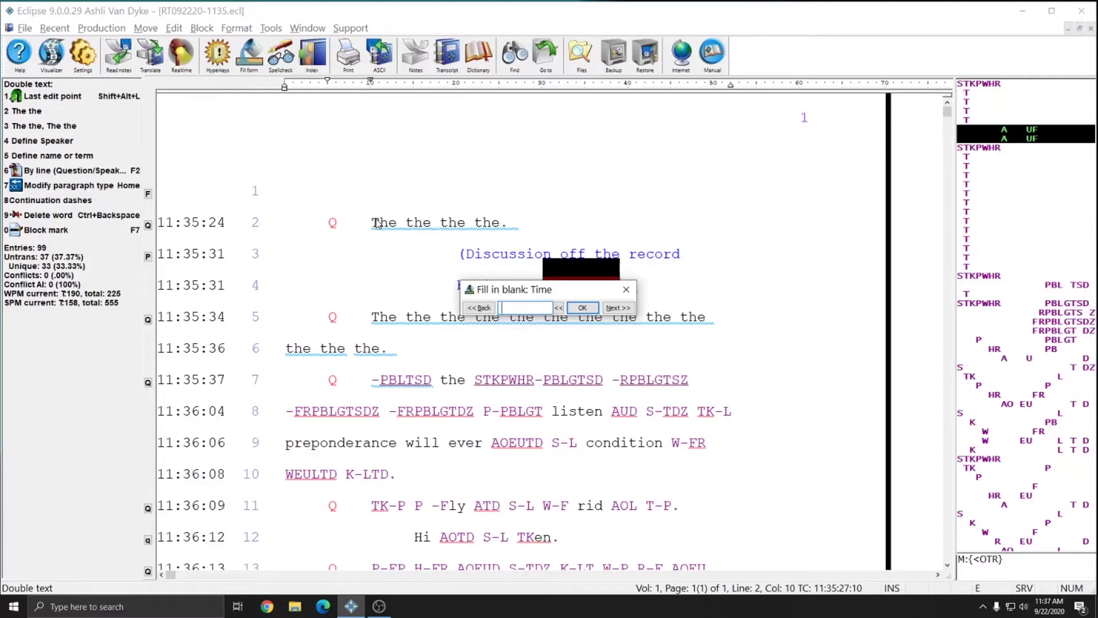
pyautogui.write('11:35')
pyautogui.click(583, 308)
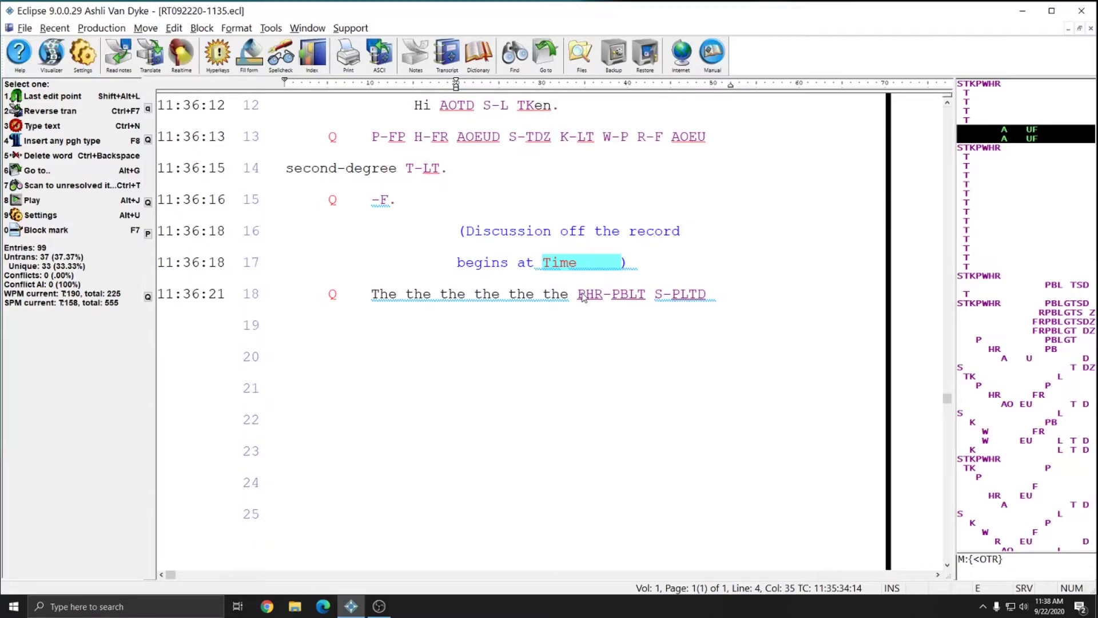
# Step: Check the filled-in first parenthetical, and fill in the second off-the-record parenthetical's Time blank with 11:36 a.m
pyautogui.click(527, 231)
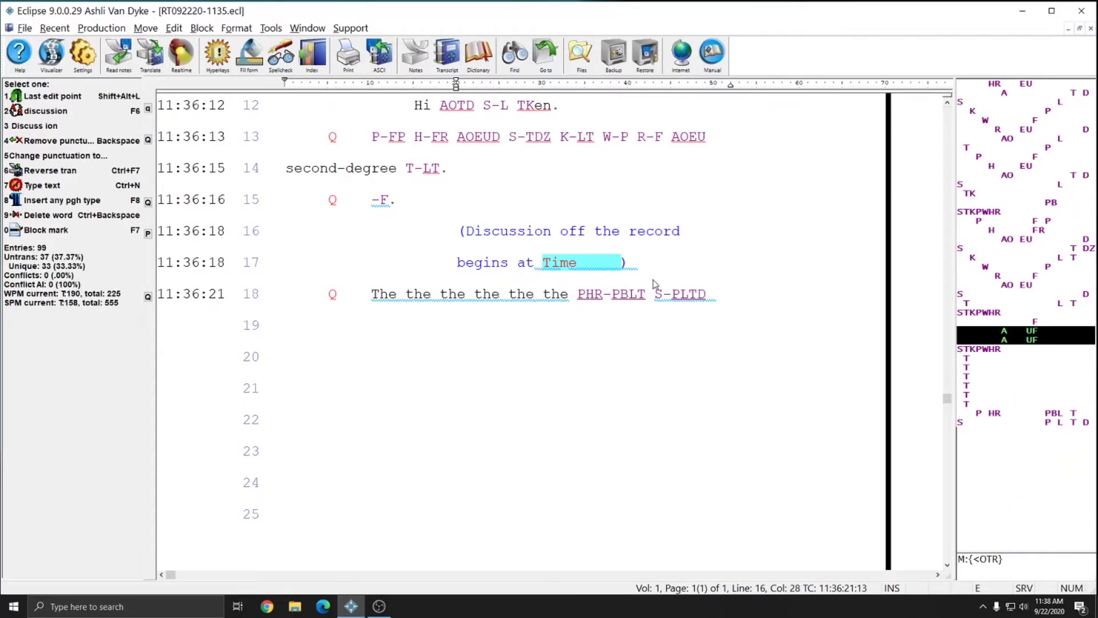
pyautogui.scroll(1, 655, 284)
pyautogui.scroll(2, 654, 284)
pyautogui.click(592, 173)
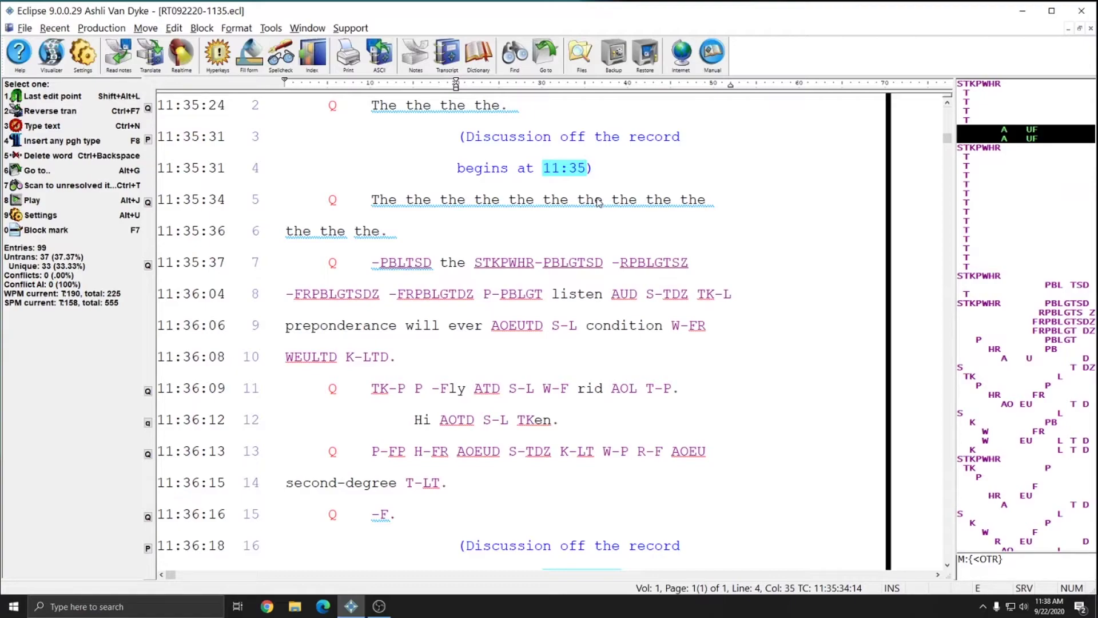
pyautogui.press('Tab')
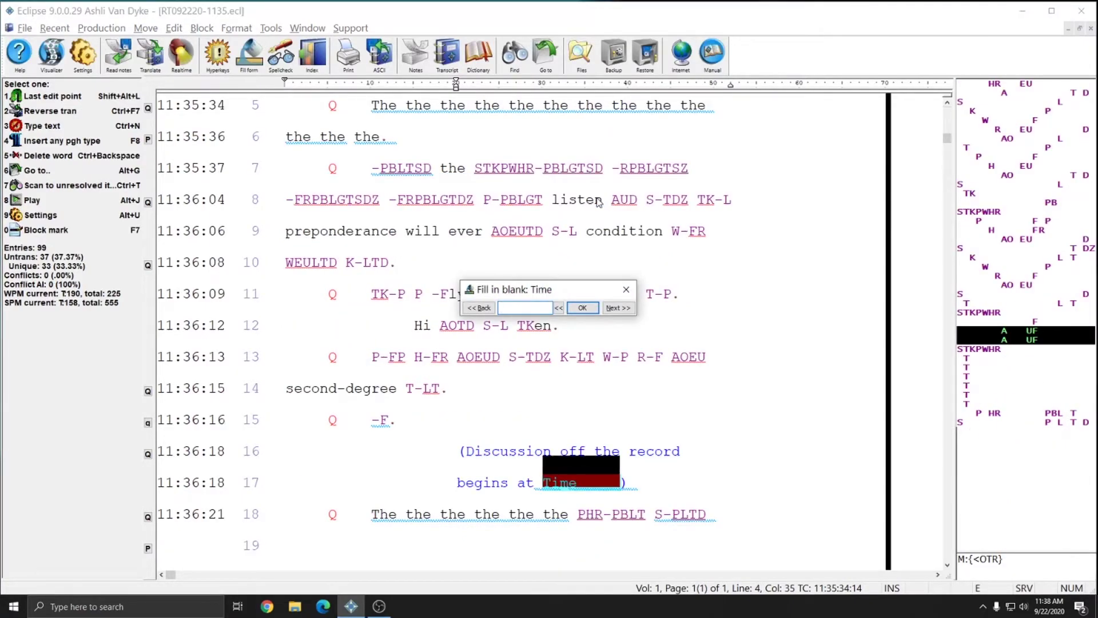
pyautogui.write('11:36')
pyautogui.click(583, 309)
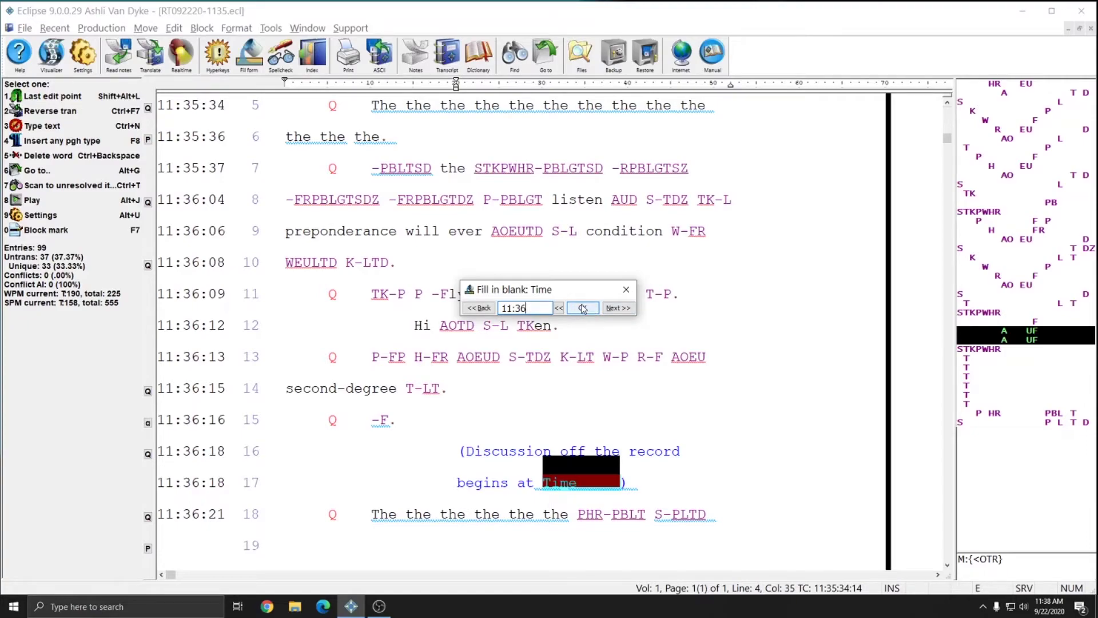
pyautogui.write('am')
pyautogui.press('BackSpace')
pyautogui.write('.m.')
pyautogui.click(582, 308)
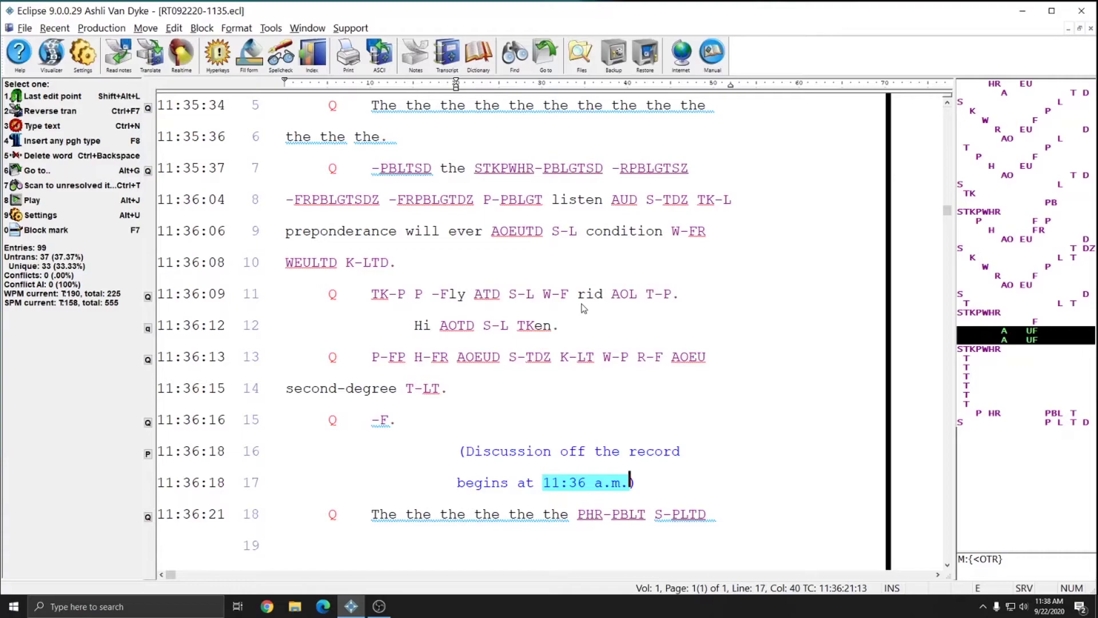
# Step: Close the realtime transcript, cancelling the filename request, and open the OTR block file
pyautogui.hotkey('ctrl', 'F4')
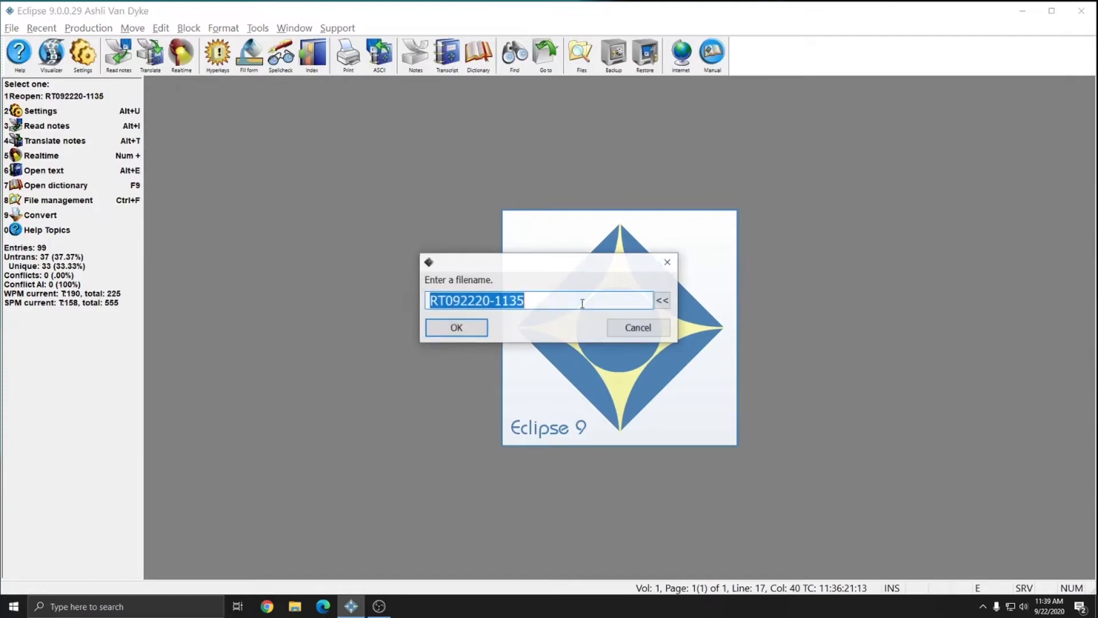
pyautogui.click(653, 330)
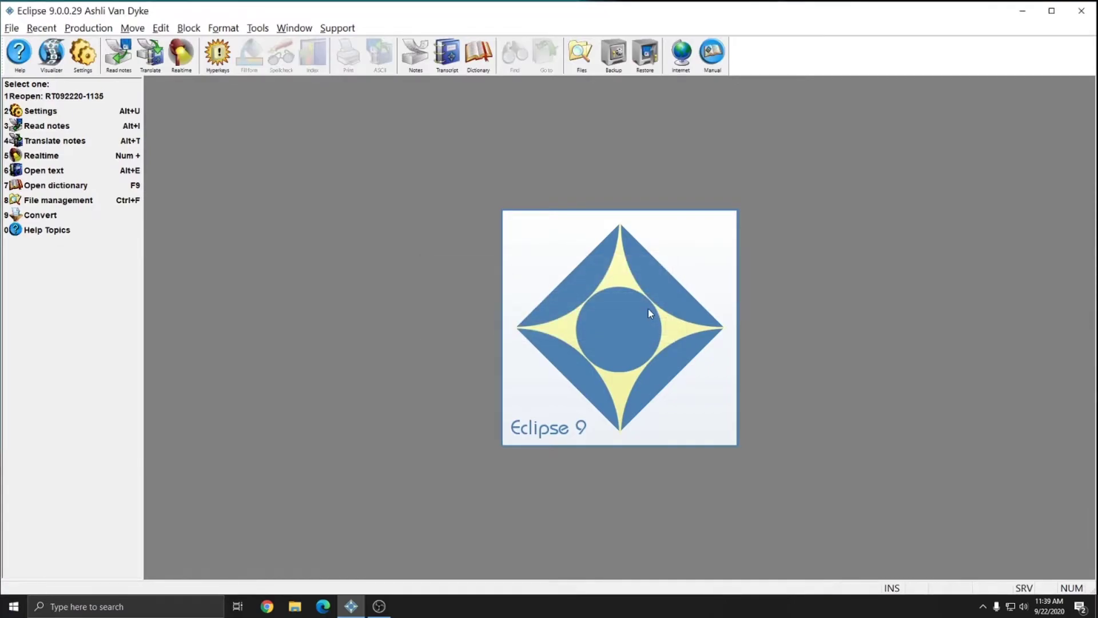
pyautogui.hotkey('alt', 'e')
pyautogui.doubleClick(454, 225)
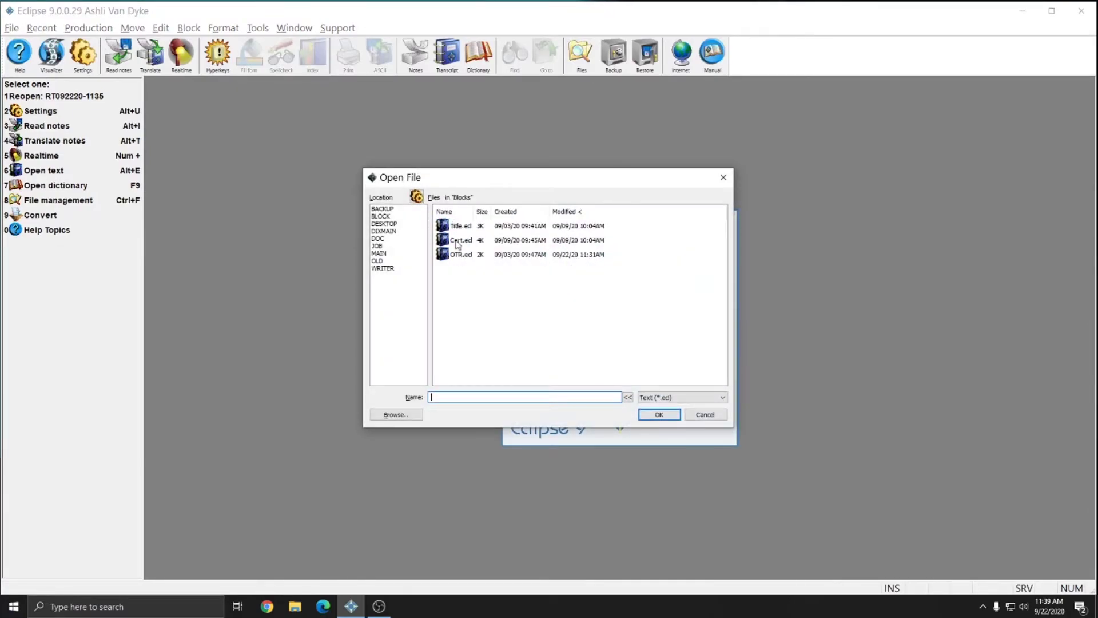
pyautogui.doubleClick(458, 253)
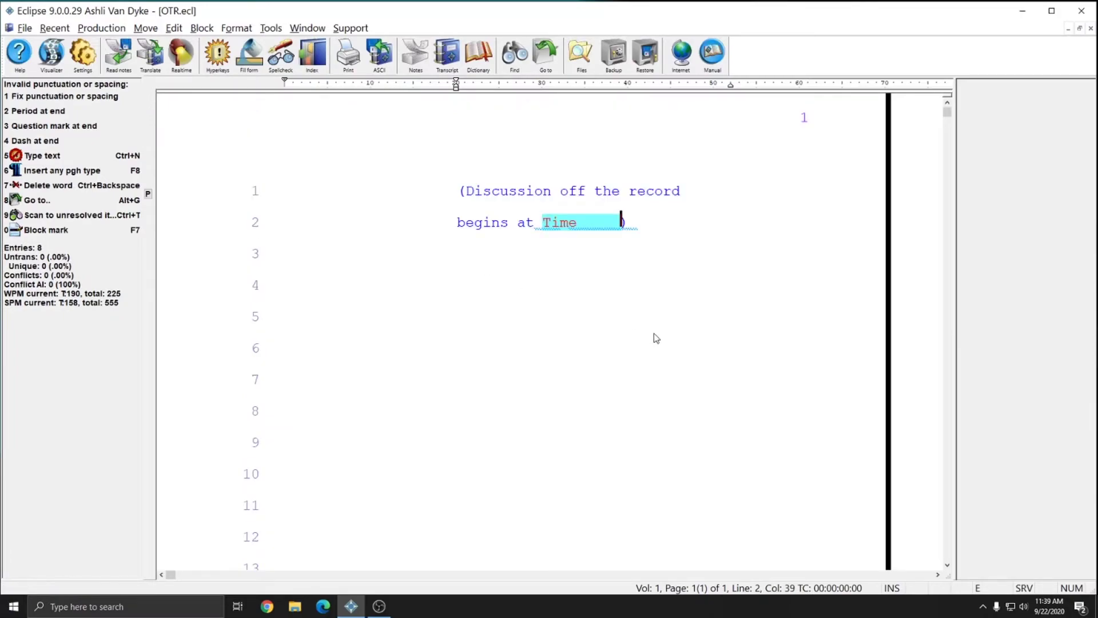
# Step: Turn off the Last field option in the Time blank's properties and close the OTR block file
pyautogui.rightClick(560, 225)
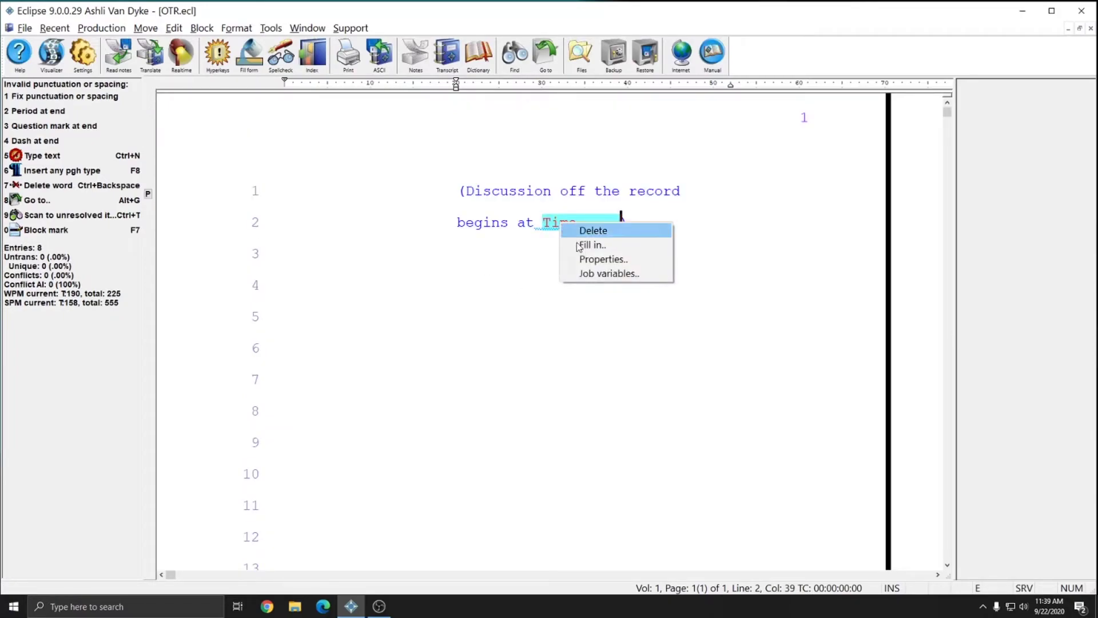
pyautogui.click(598, 259)
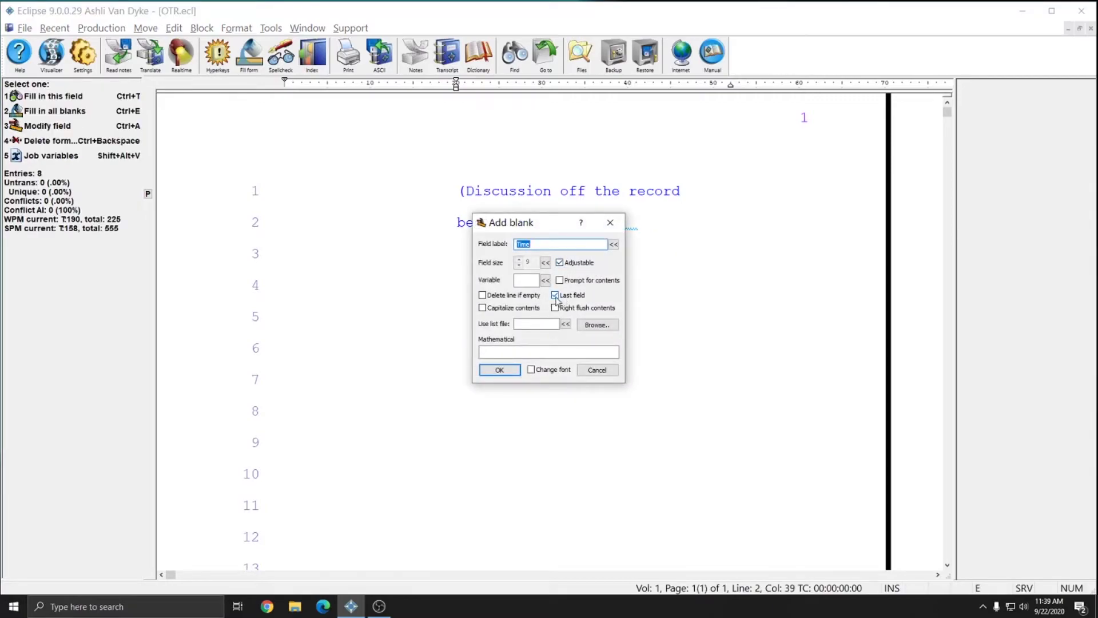
pyautogui.click(566, 297)
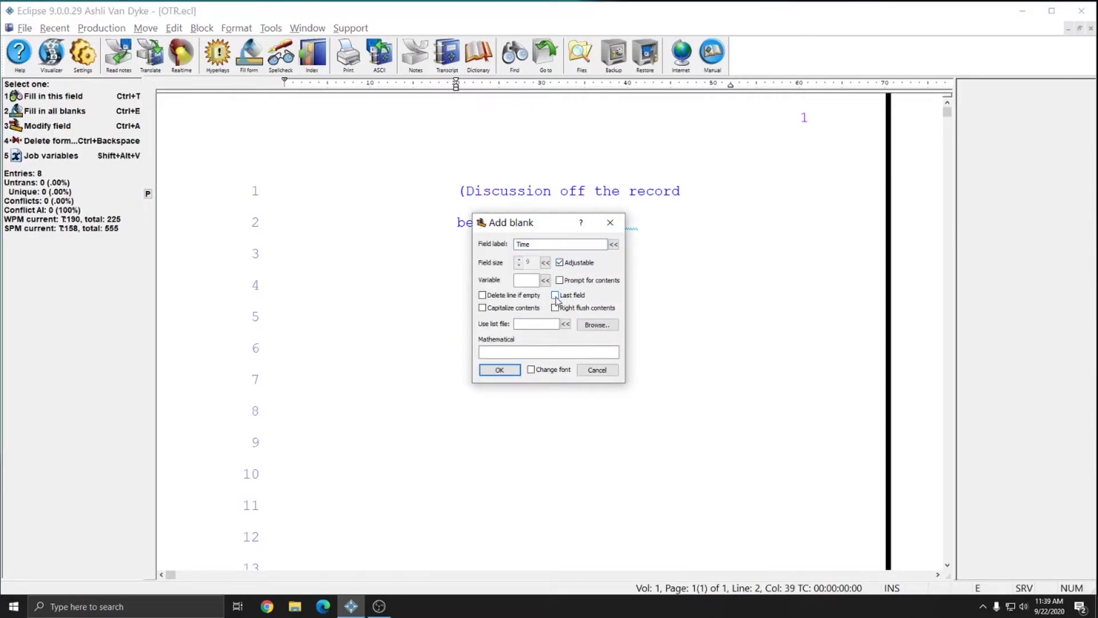
pyautogui.click(498, 369)
pyautogui.press('Escape')
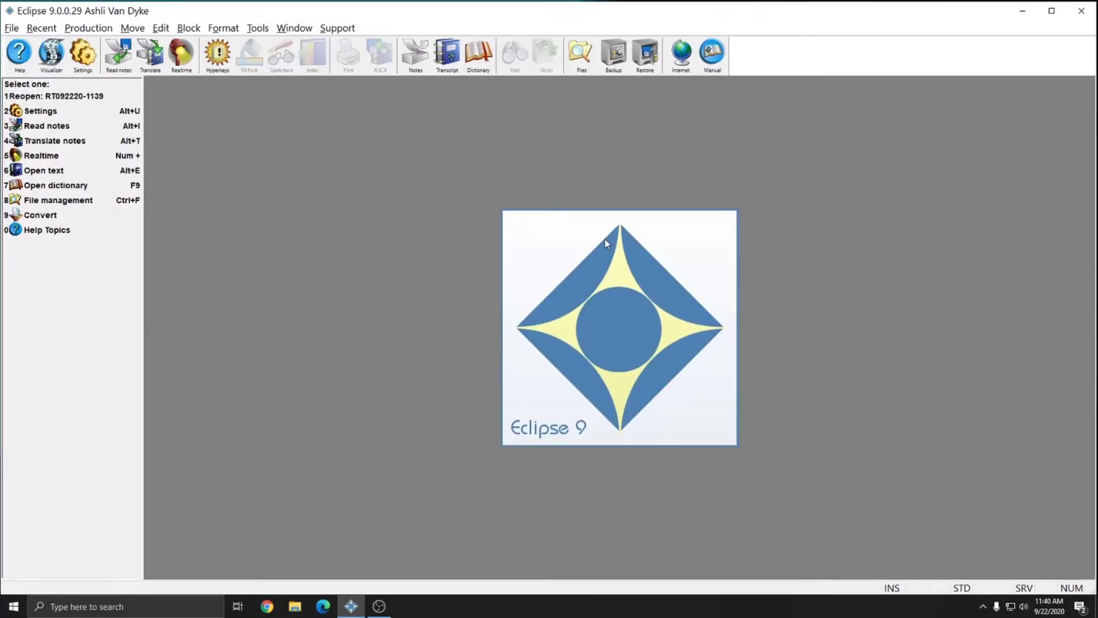
# Step: Start a new realtime translation and write a question of sample strokes beginning "The the the the", followed by the off-the-record block
pyautogui.press('KP_Add')
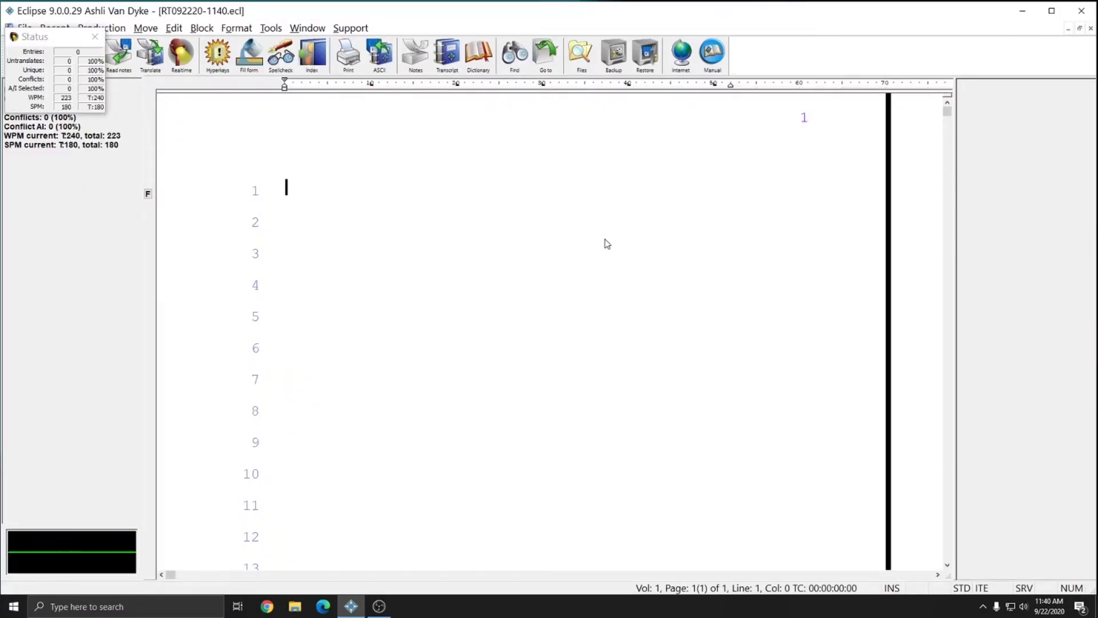
pyautogui.write('Q The the the')
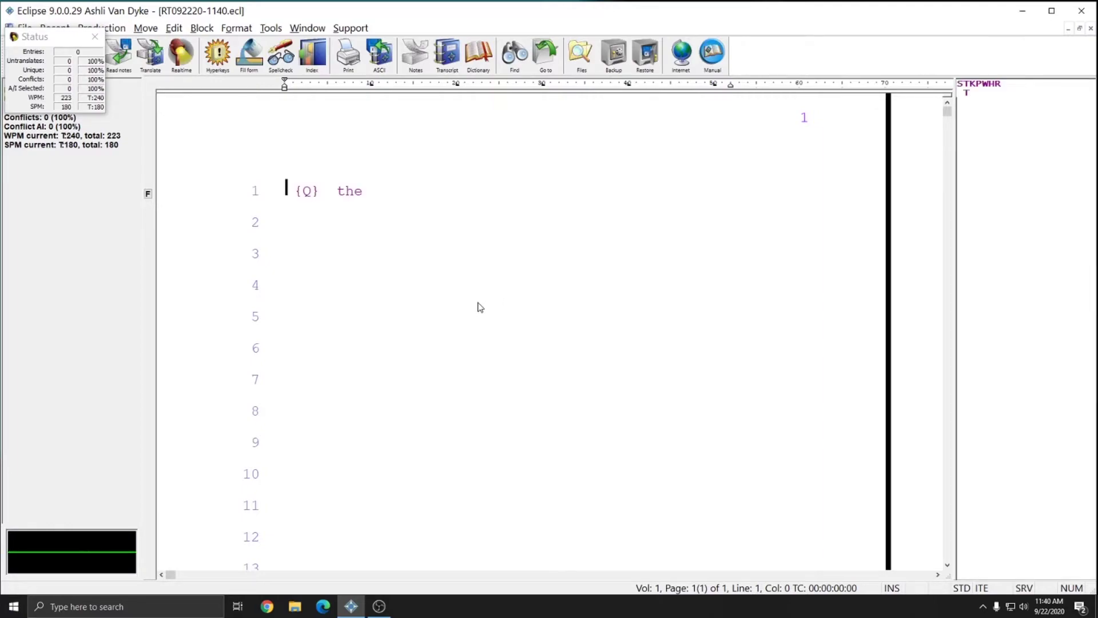
pyautogui.write(' the P H-GTSD UTD AO UTD SUD')
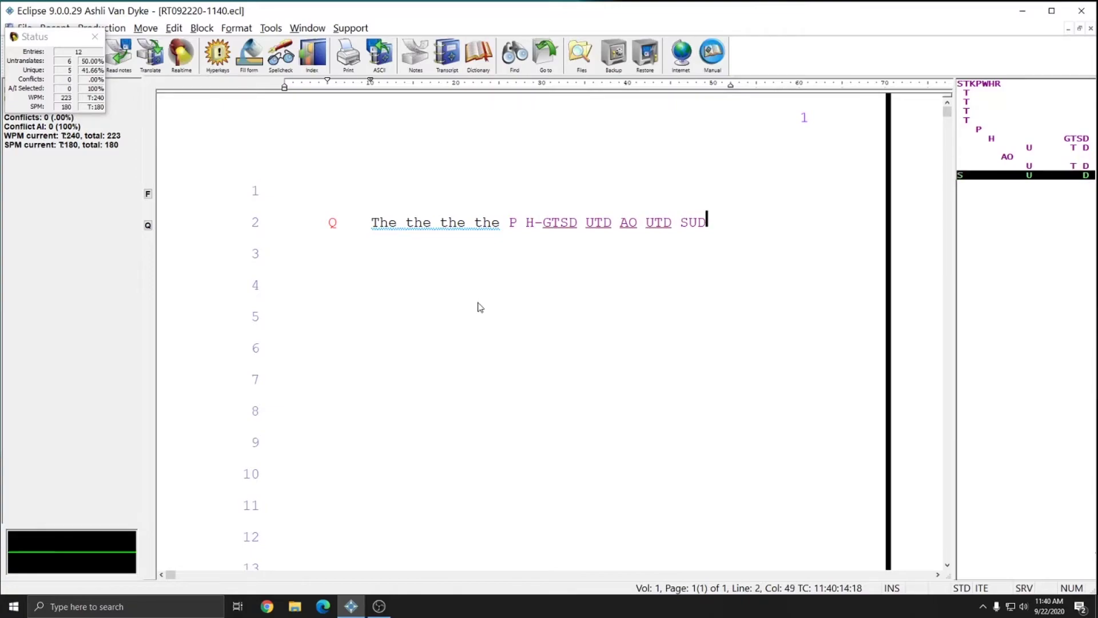
pyautogui.write('off')
# Step: Write a long question, an answer and another short question of arbitrary sample strokes below the first off-the-record parenthetical
pyautogui.write('Q The the the')
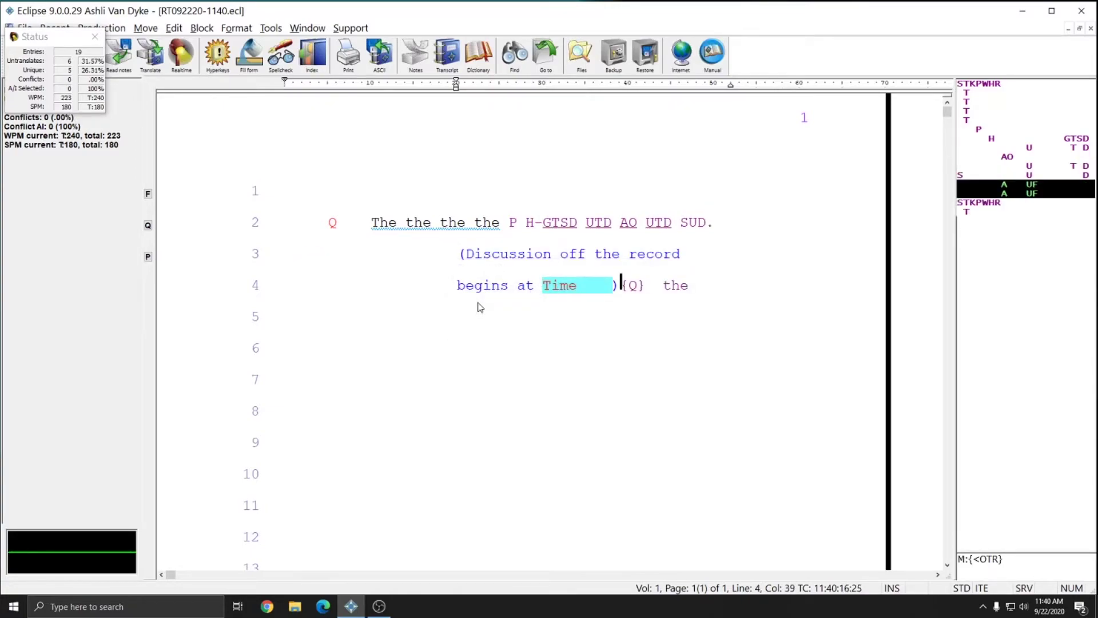
pyautogui.write(' the the P-PBLGTSD listennen a you S-TDZ KW-LGT')
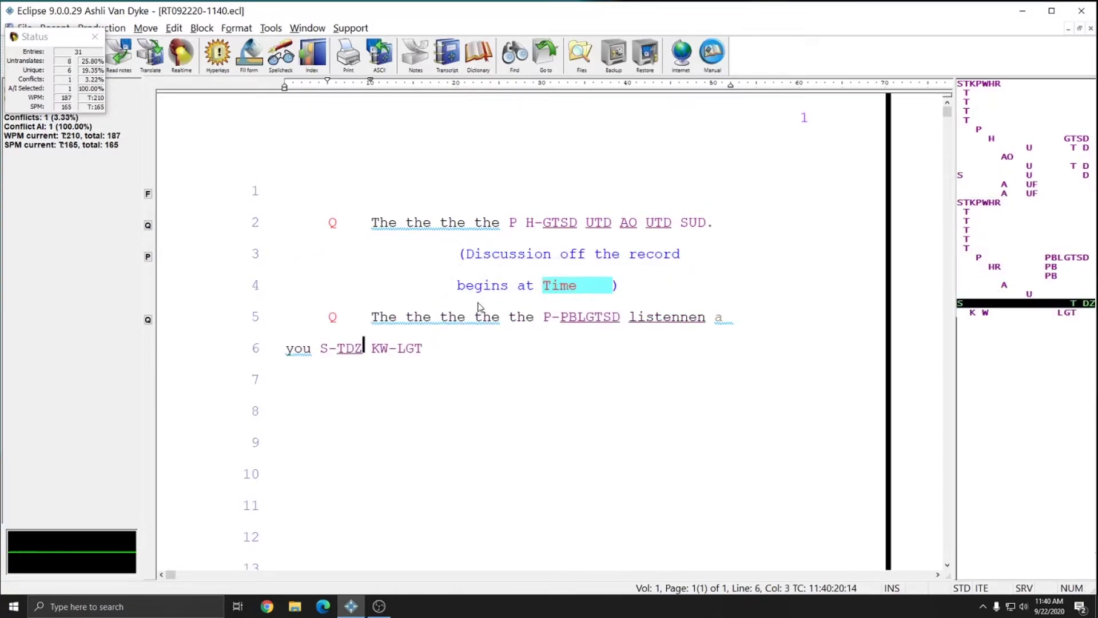
pyautogui.write(' within R-FR TEUTD P-LG H-P AOU S-TSDZ K-LG W-P will ever I ATD S-LG STKPWHR-PB will ever AOEU S-TDZ it will preponderance will ever')
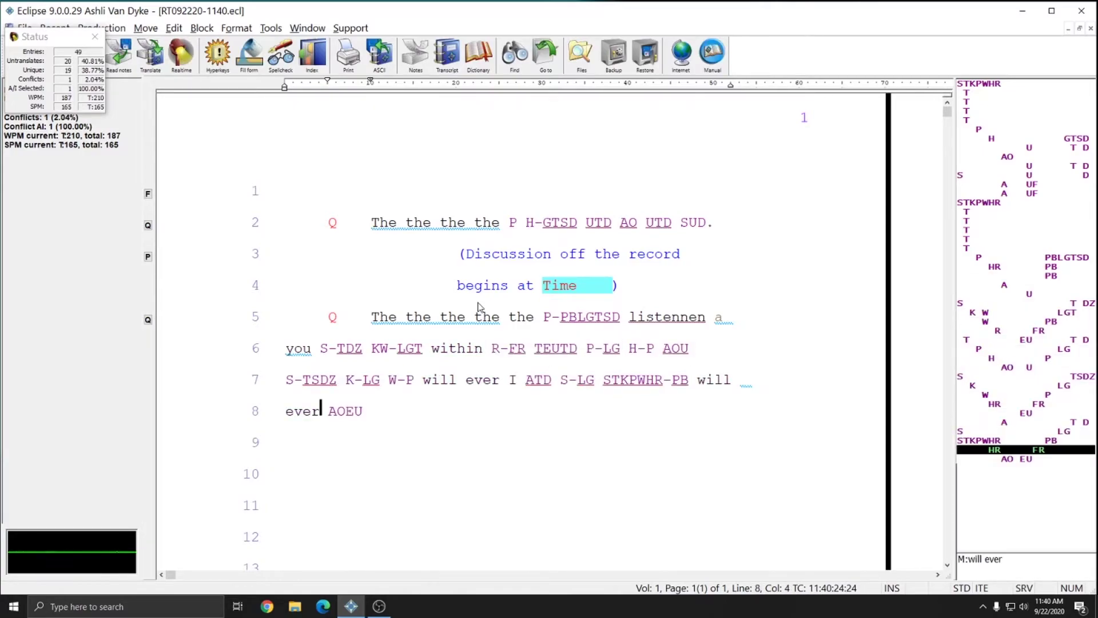
pyautogui.write(' AOEU S-TDZ K-L W-P R-FR I -TD S-LG T-PLD -FRPLTS? A -FRPBLGTSDZ -FPL P HR-P identify S-TD K-L W-P R-F')
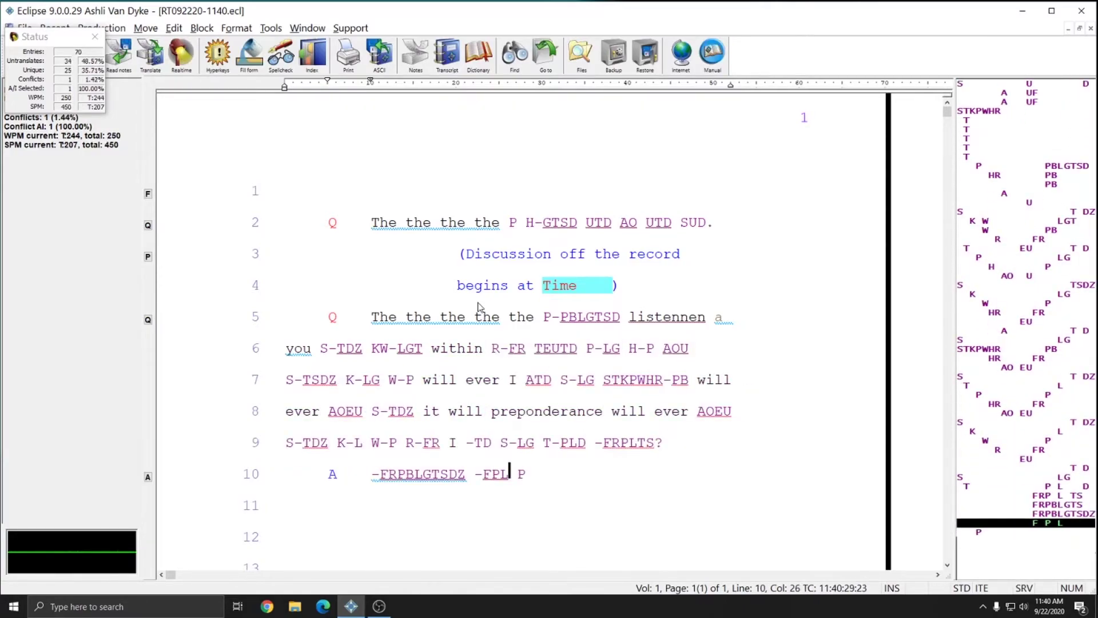
pyautogui.write(' STKPHREU is is second-degree STPWHREULTD. Q T-P T-P id AO id TEUD I would')
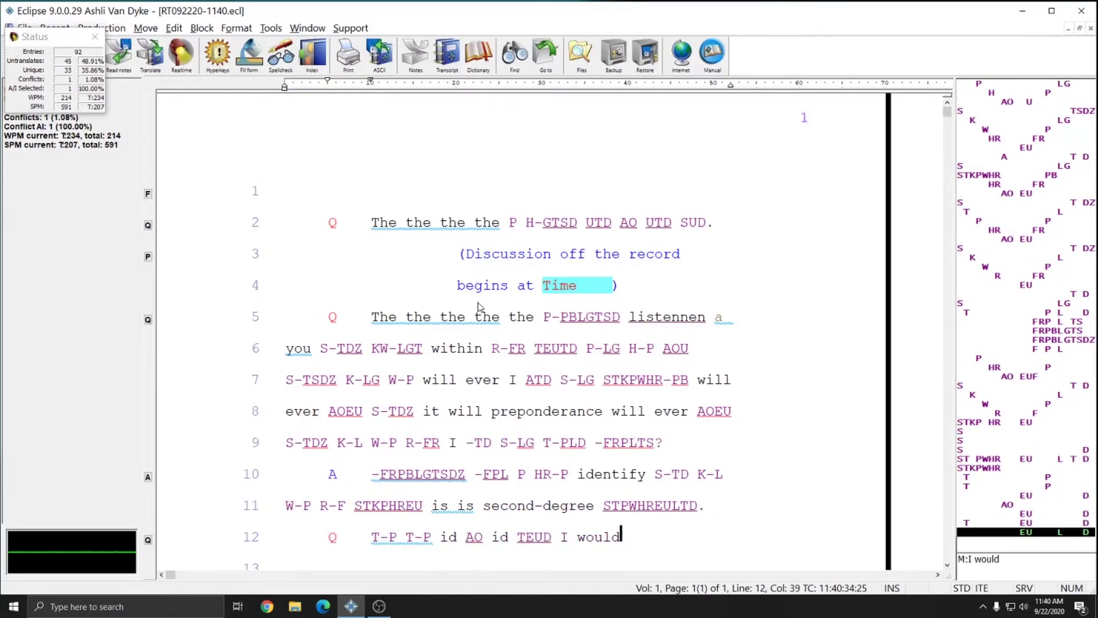
# Step: Insert the off-the-record block a second time, after the question ending in "I would"
pyautogui.write(' off')
pyautogui.press('BackSpace')
pyautogui.press('BackSpace')
pyautogui.press('BackSpace')
pyautogui.press('BackSpace')
pyautogui.write('.')
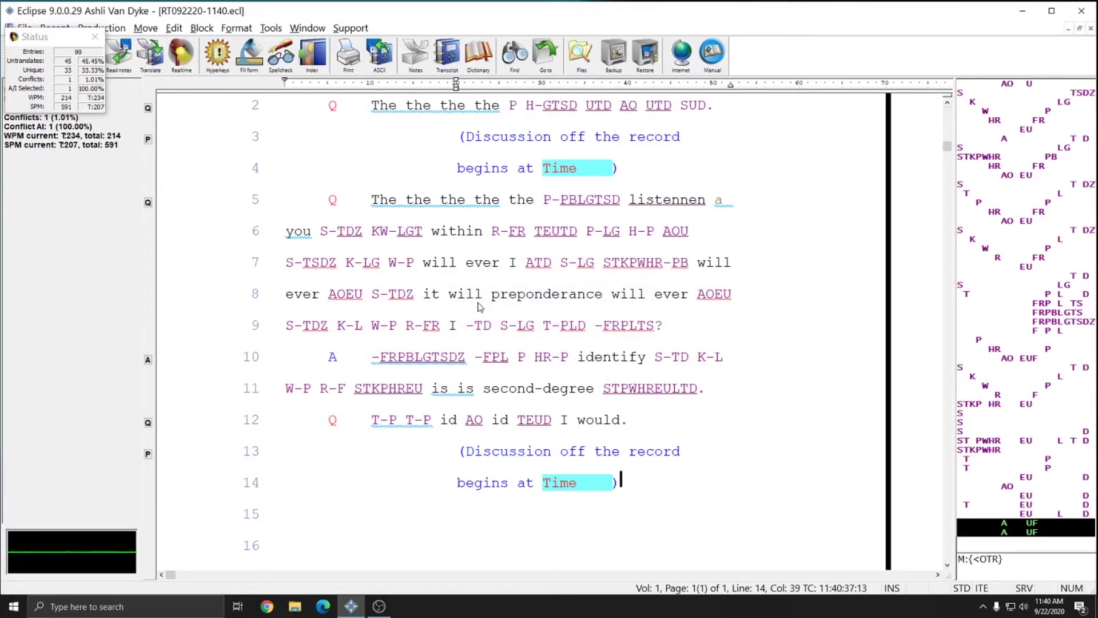
# Step: Write a question of repeated "the" and sample strokes below the second parenthetical, and end the realtime translation
pyautogui.write(' Q The the')
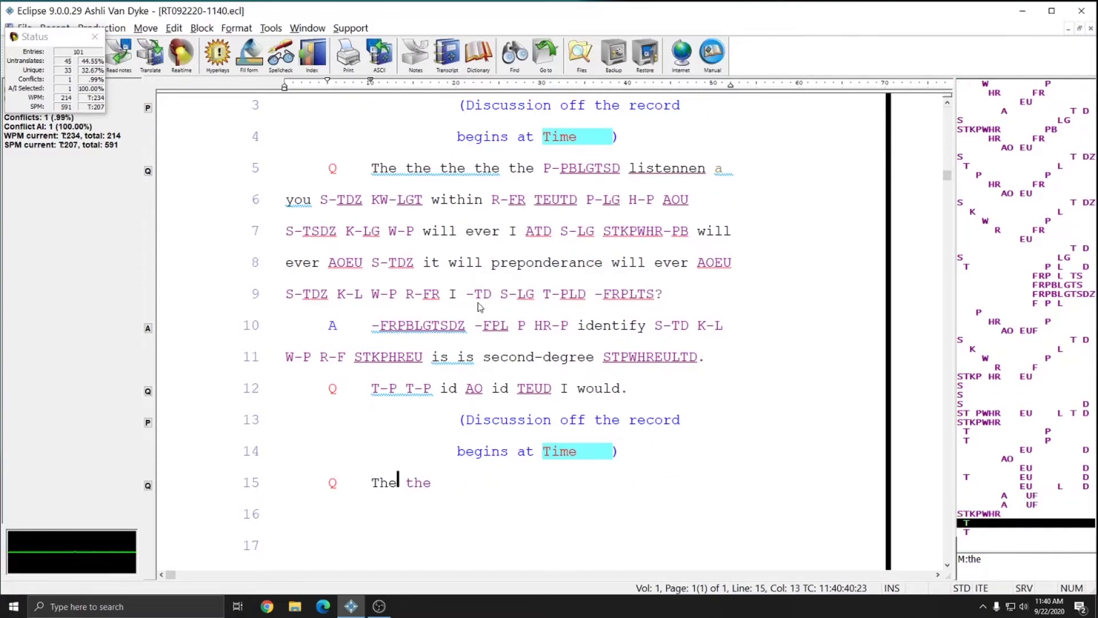
pyautogui.write(' the the')
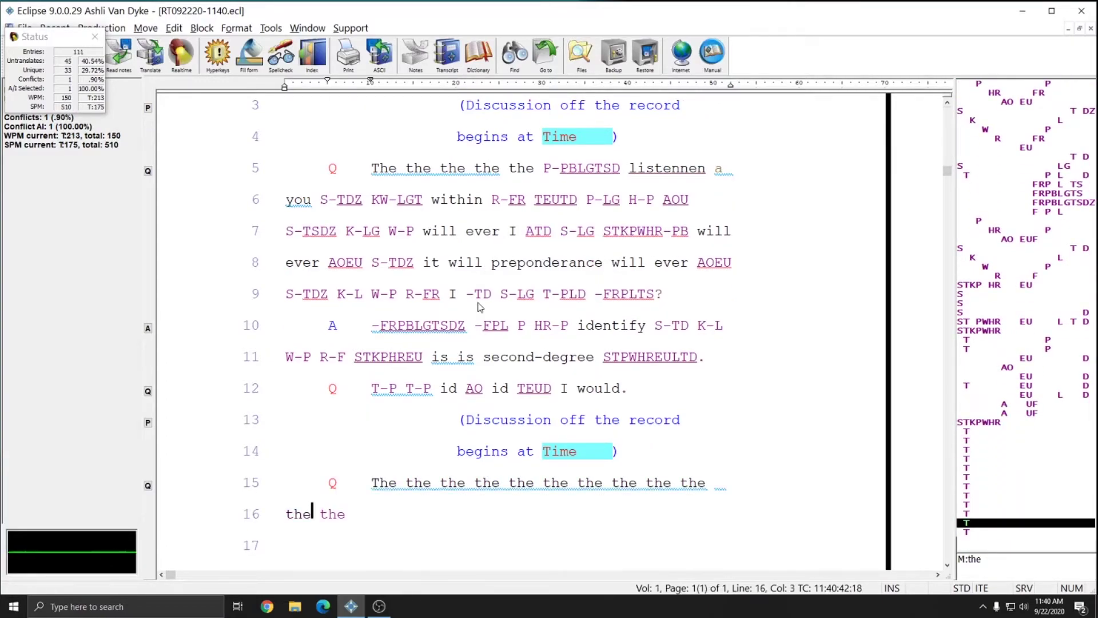
pyautogui.write(' the the the the the the the the P-FRPBLT HEULTD AEULTD S-LT K-LGTD')
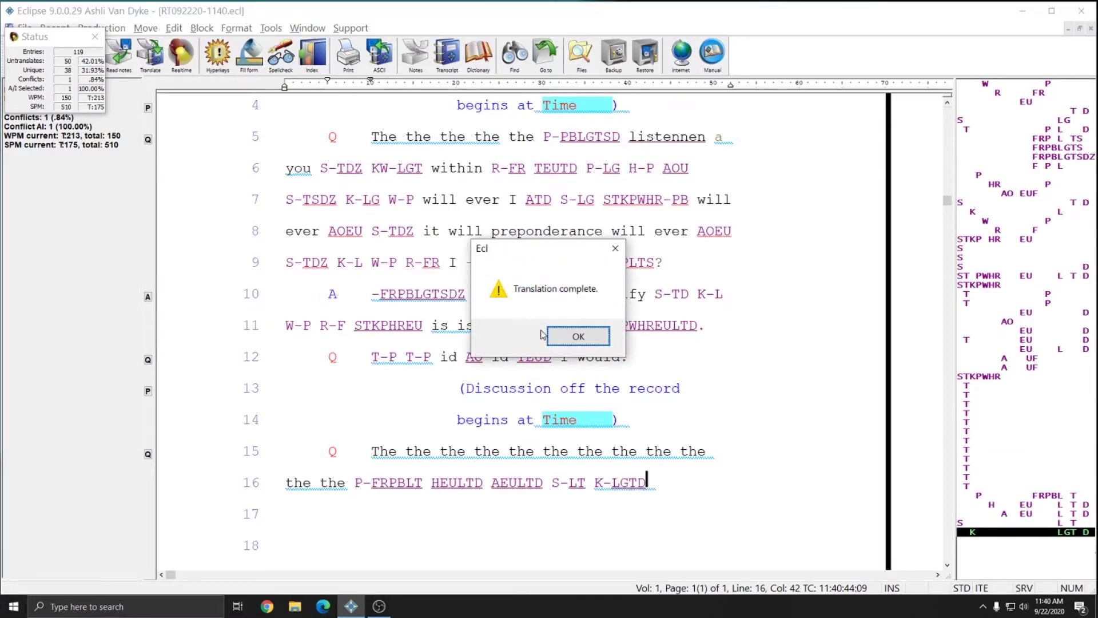
pyautogui.click(589, 343)
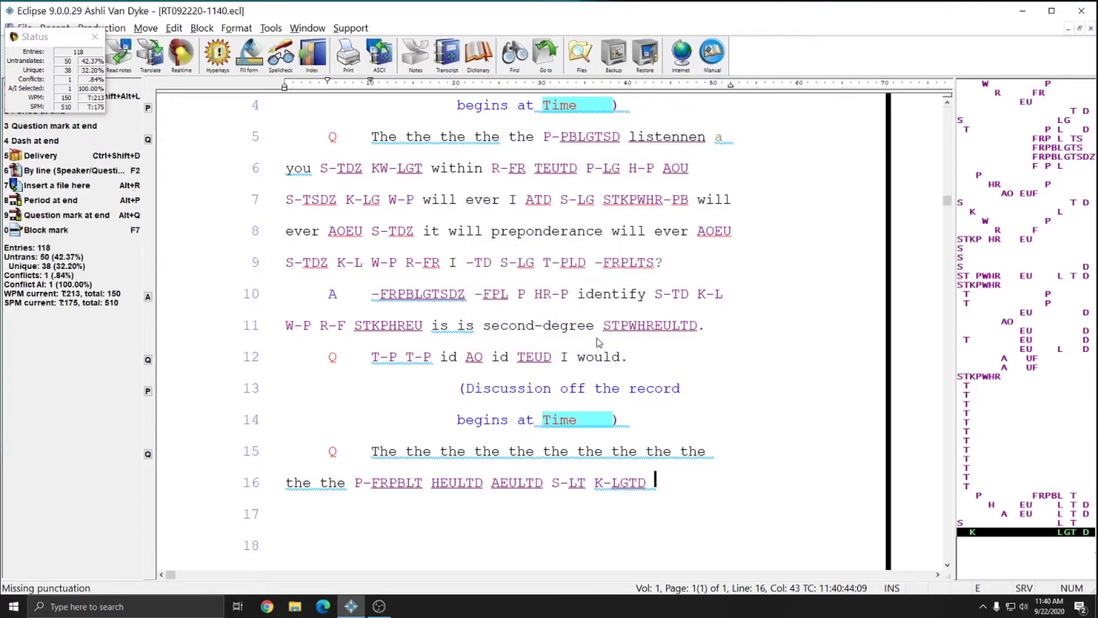
# Step: Set time printing to Every line in the current document's timecode settings and apply the user settings
pyautogui.hotkey('ctrl', 'Home')
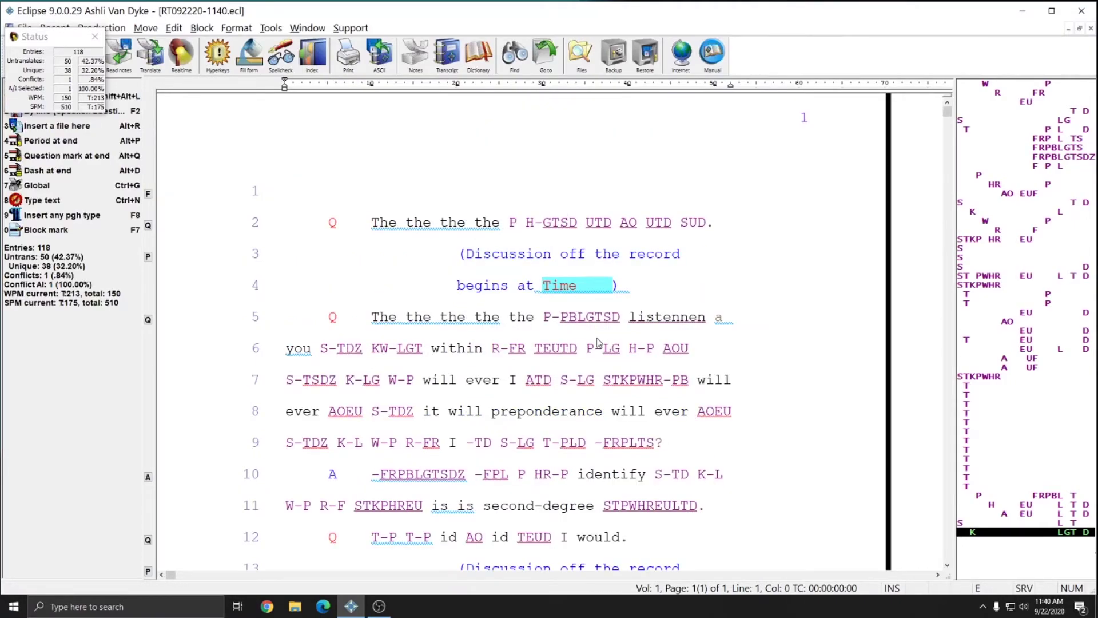
pyautogui.click(102, 28)
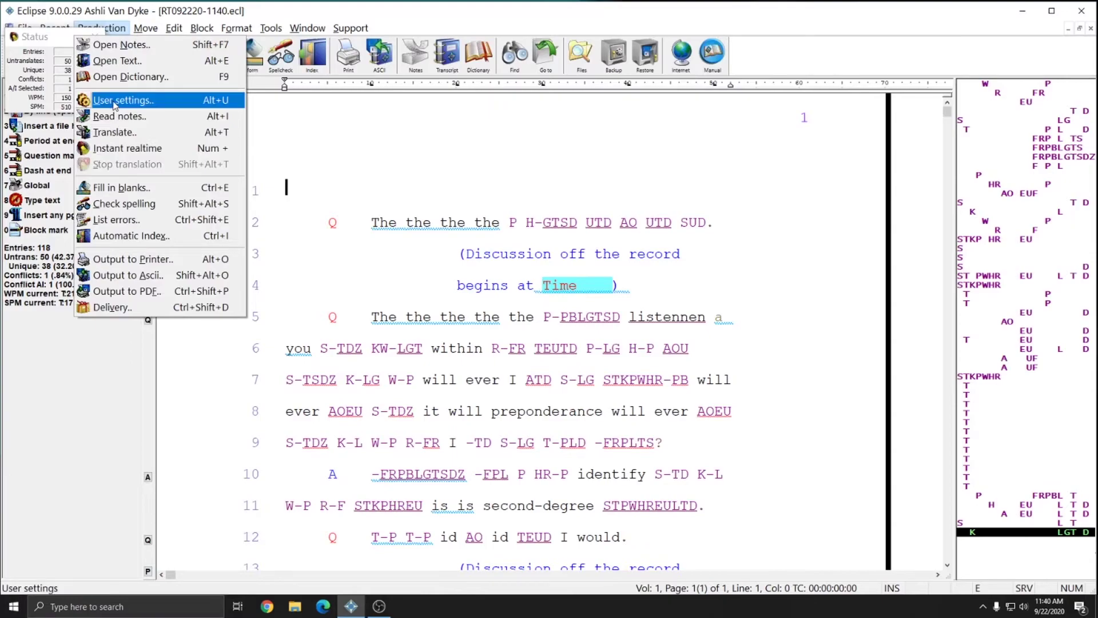
pyautogui.click(116, 100)
pyautogui.click(619, 229)
pyautogui.click(569, 226)
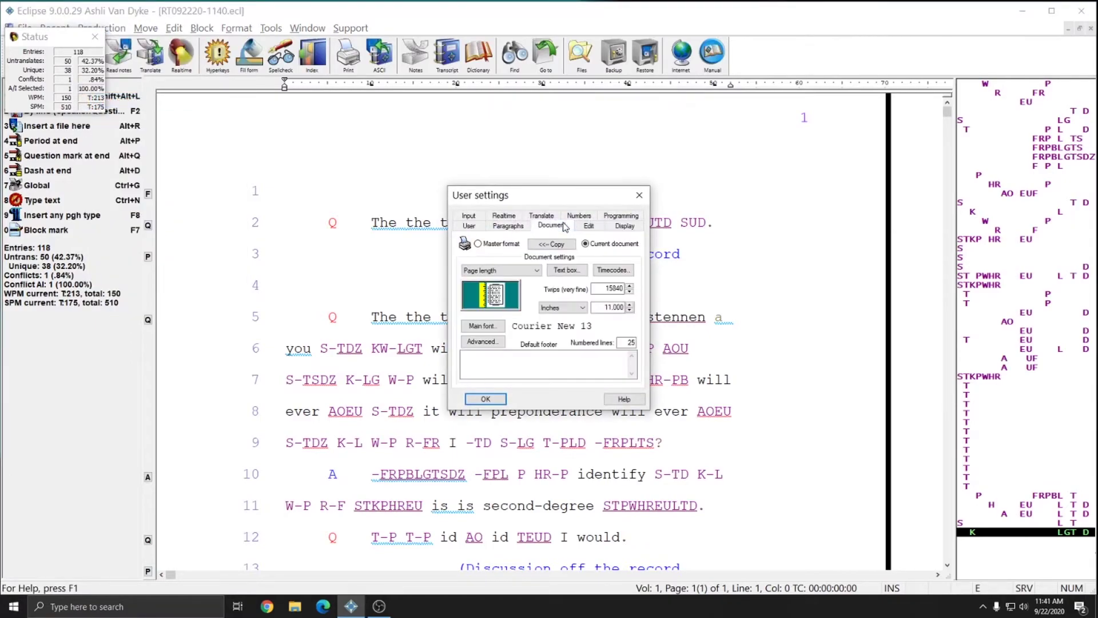
pyautogui.click(622, 271)
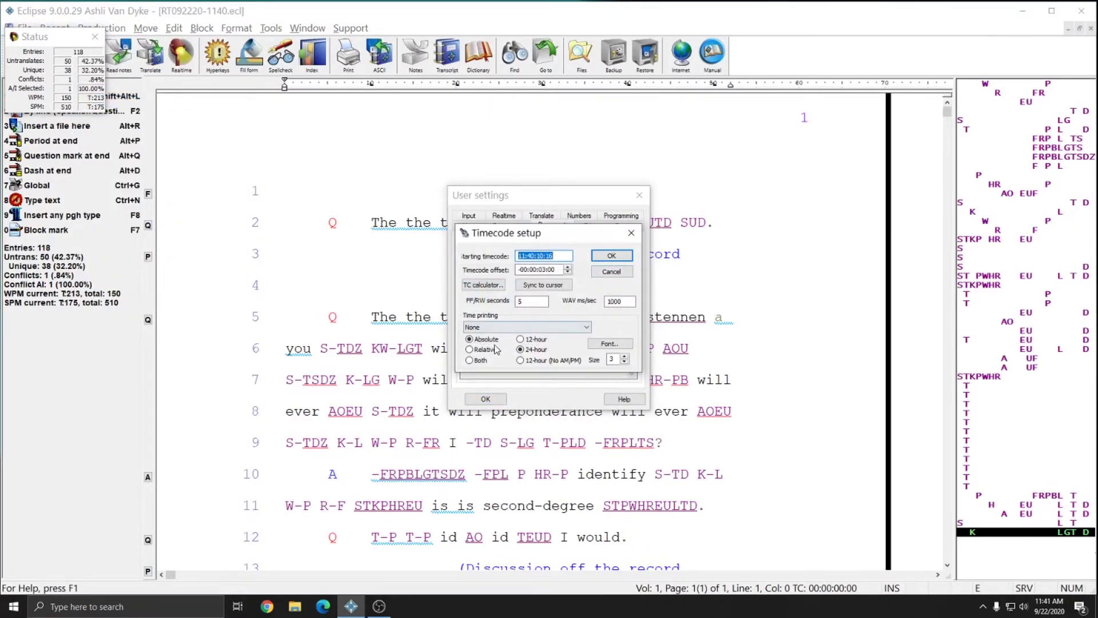
pyautogui.click(483, 327)
pyautogui.click(482, 360)
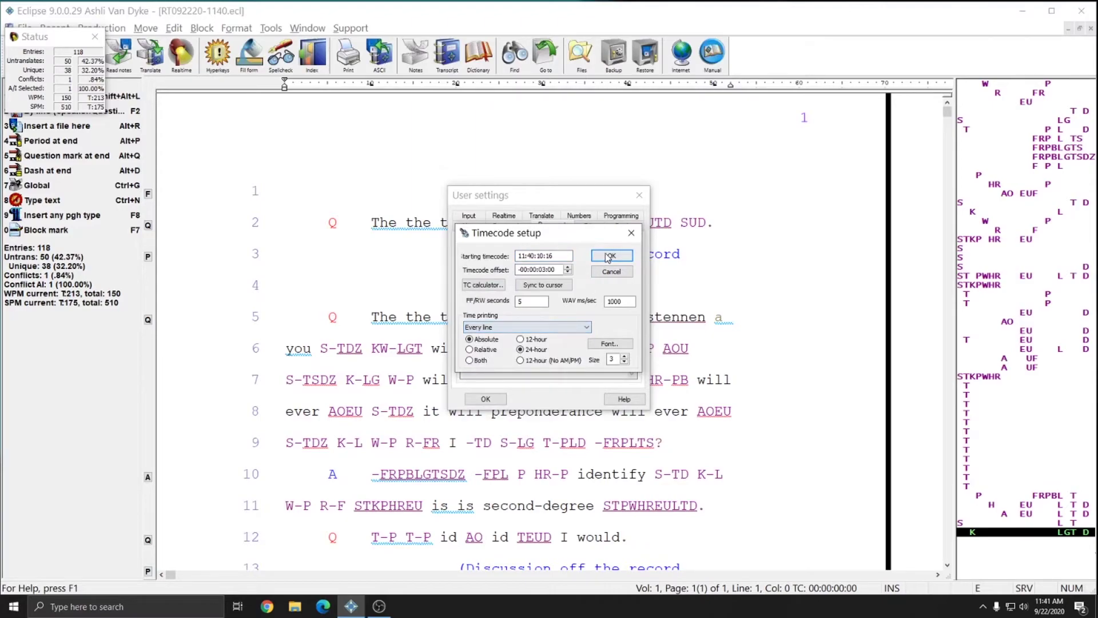
pyautogui.click(611, 255)
pyautogui.click(485, 399)
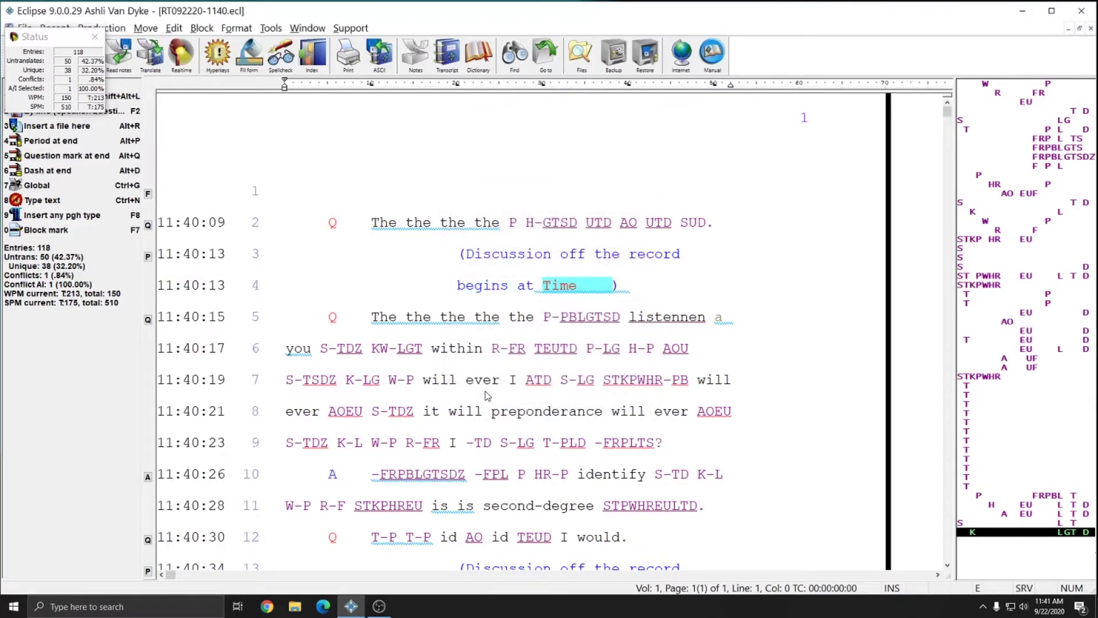
# Step: Fill in the Time blanks of both off-the-record parentheticals with 11:40
pyautogui.hotkey('ctrl', 'shift', 'f')
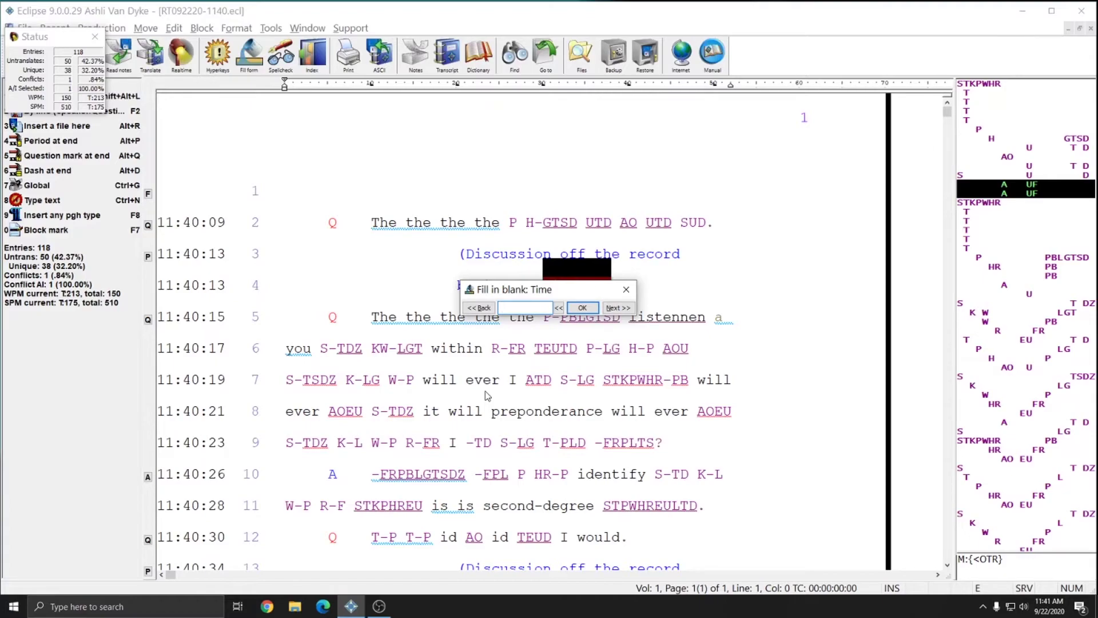
pyautogui.write('11:40')
pyautogui.press('Return')
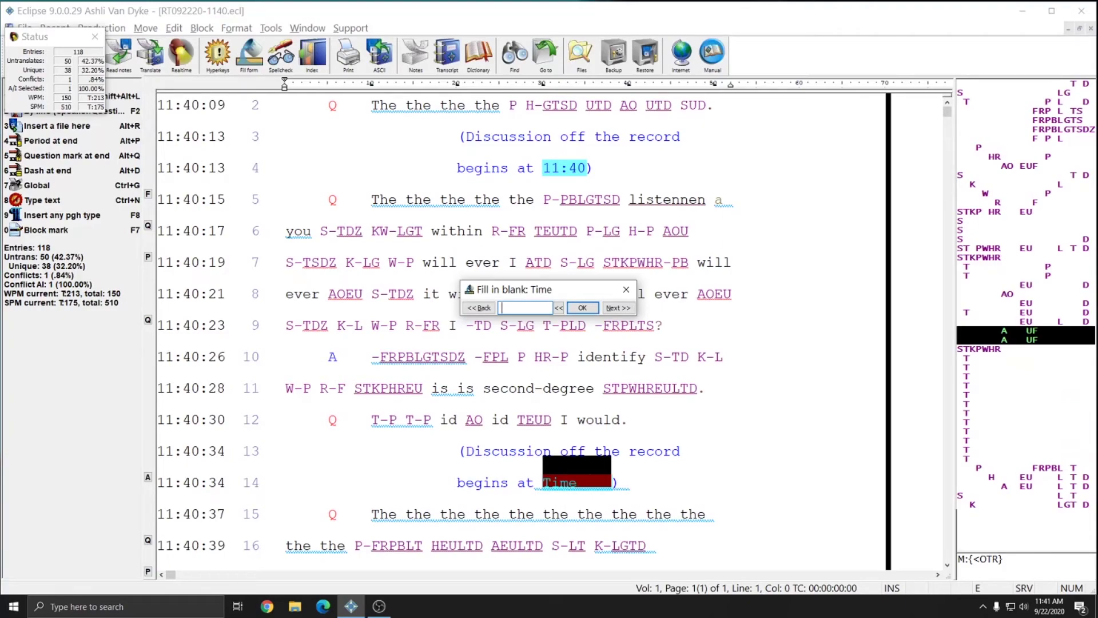
pyautogui.write('11:40')
pyautogui.press('Return')
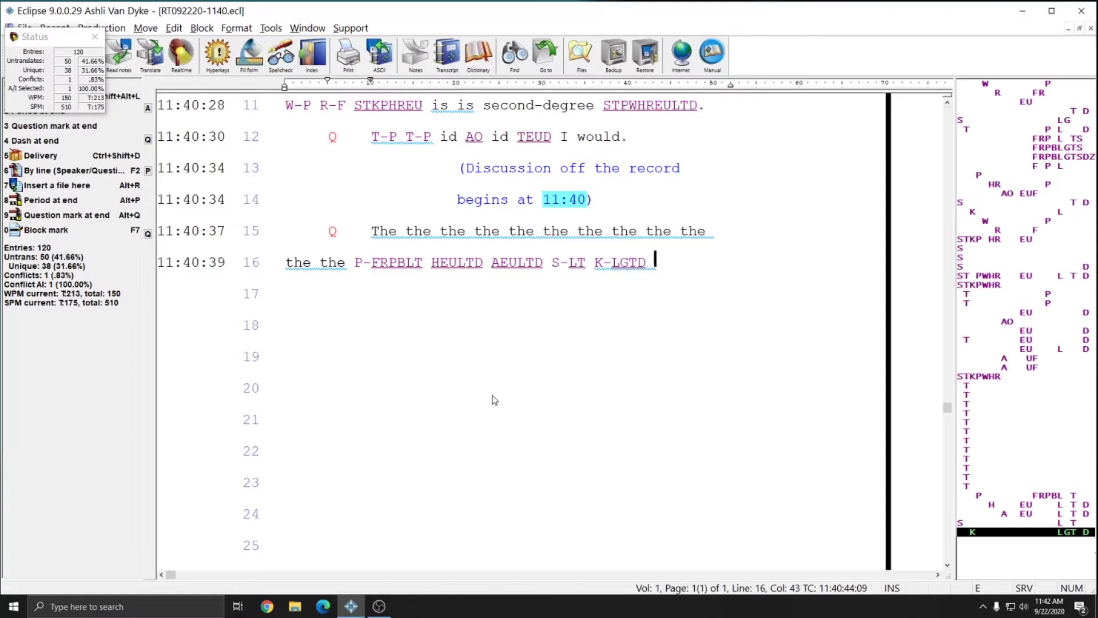
# Step: Close the realtime transcript and cancel the request for a filename
pyautogui.scroll(4, 375, 220)
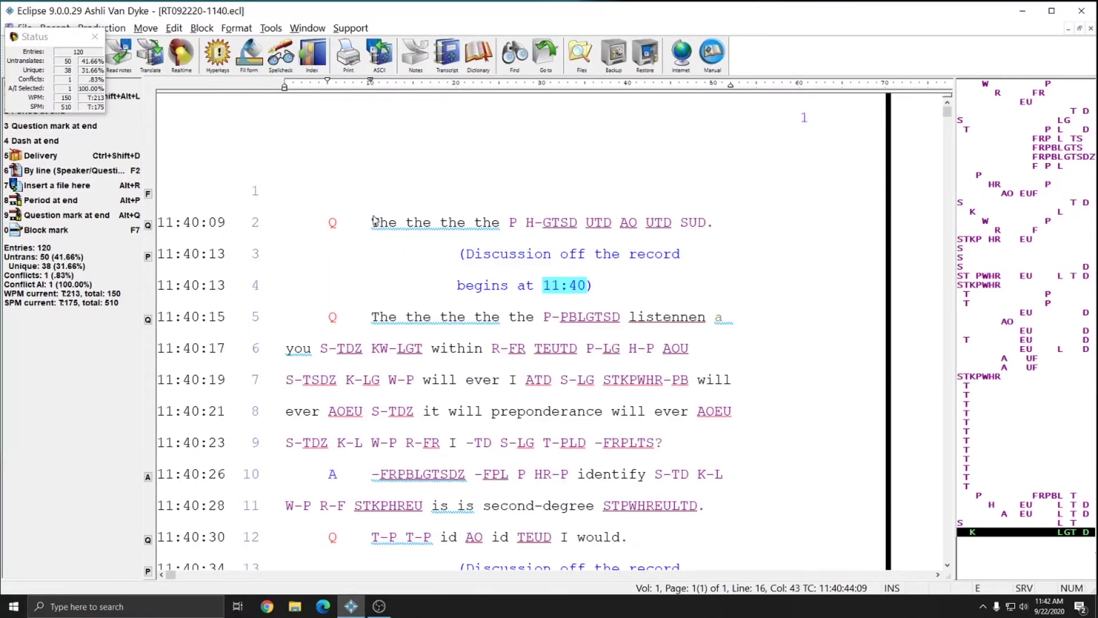
pyautogui.press('Escape')
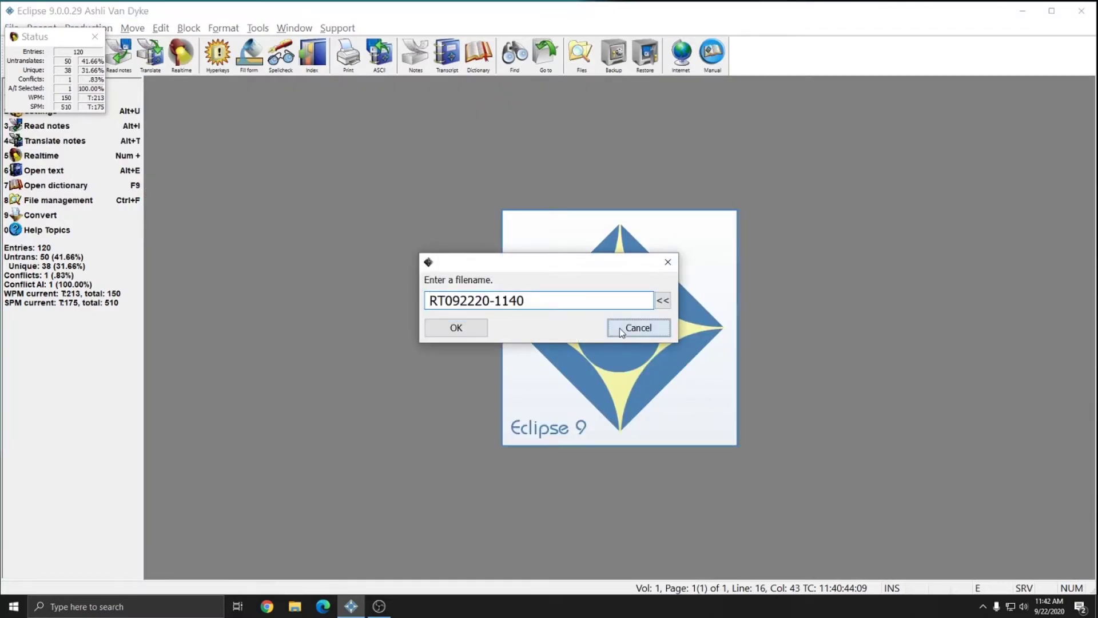
pyautogui.click(617, 322)
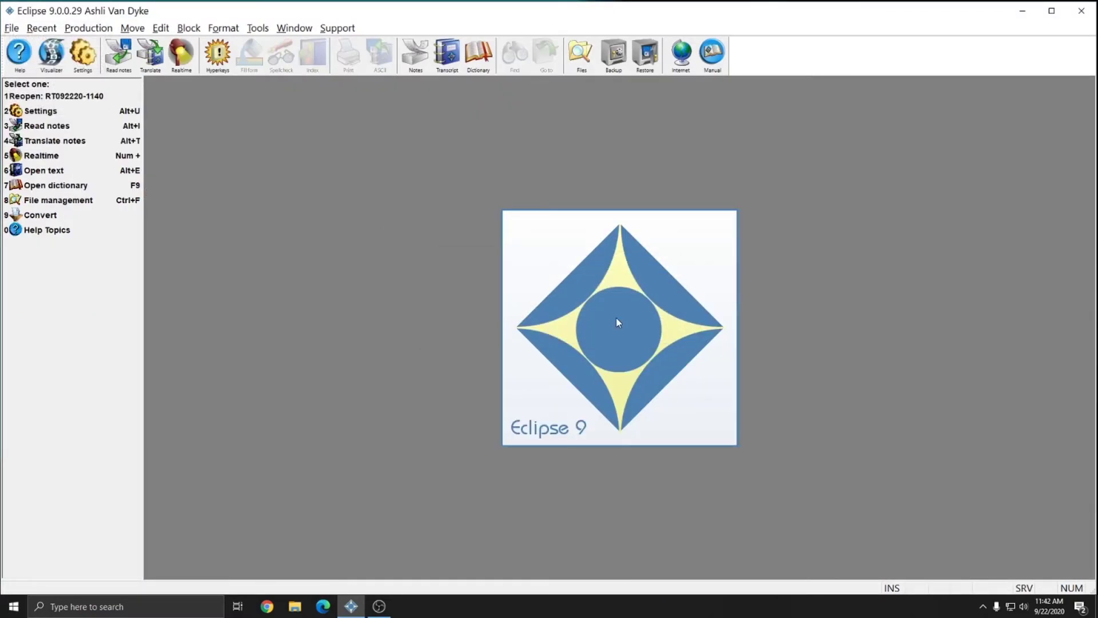
# Step: Open the Title file from the Blocks folder and look over its title page
pyautogui.hotkey('alt', 'e')
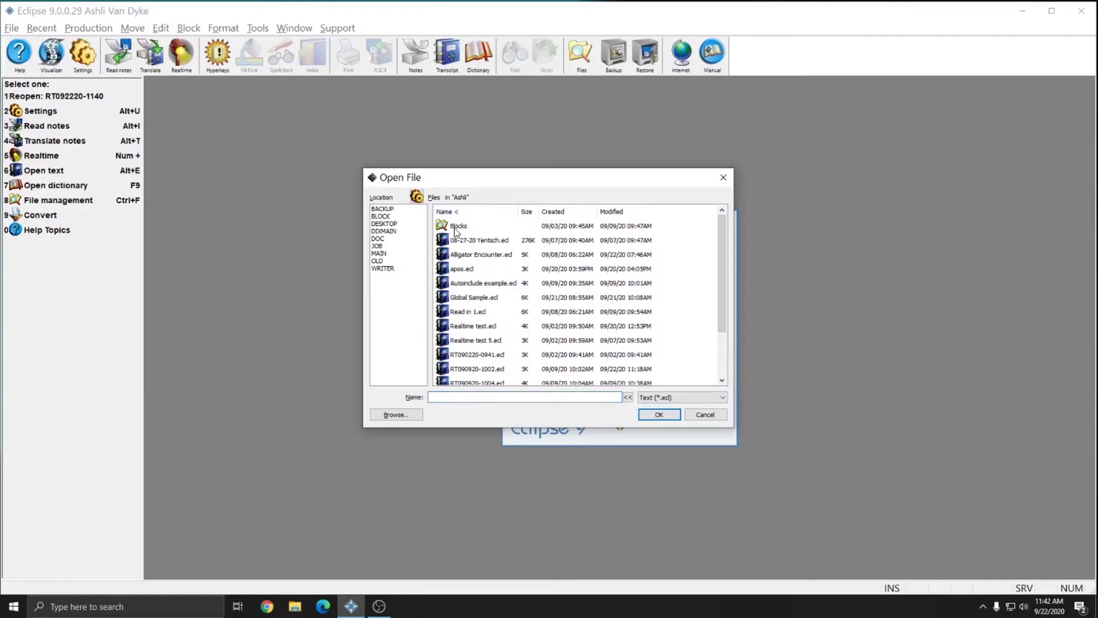
pyautogui.doubleClick(456, 231)
pyautogui.doubleClick(470, 261)
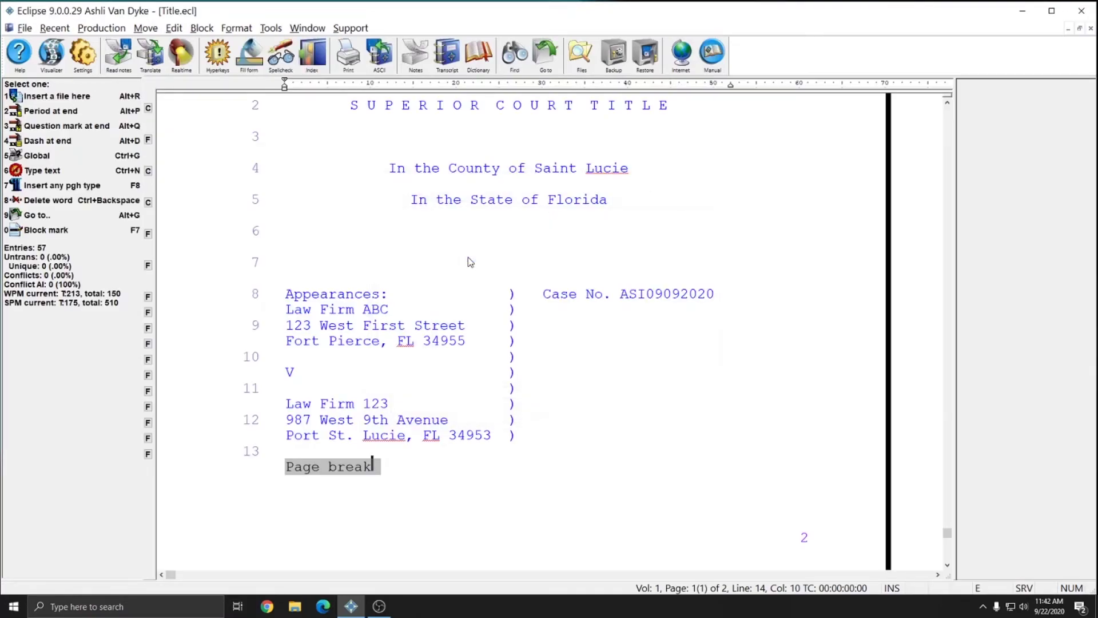
pyautogui.scroll(2, 559, 349)
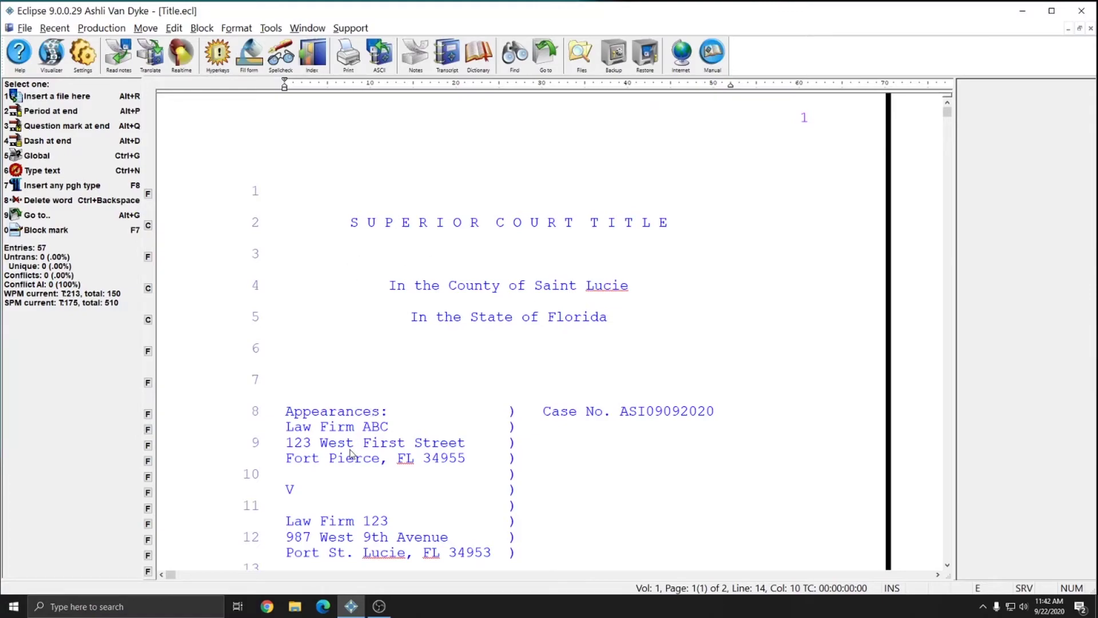
pyautogui.scroll(-3, 348, 446)
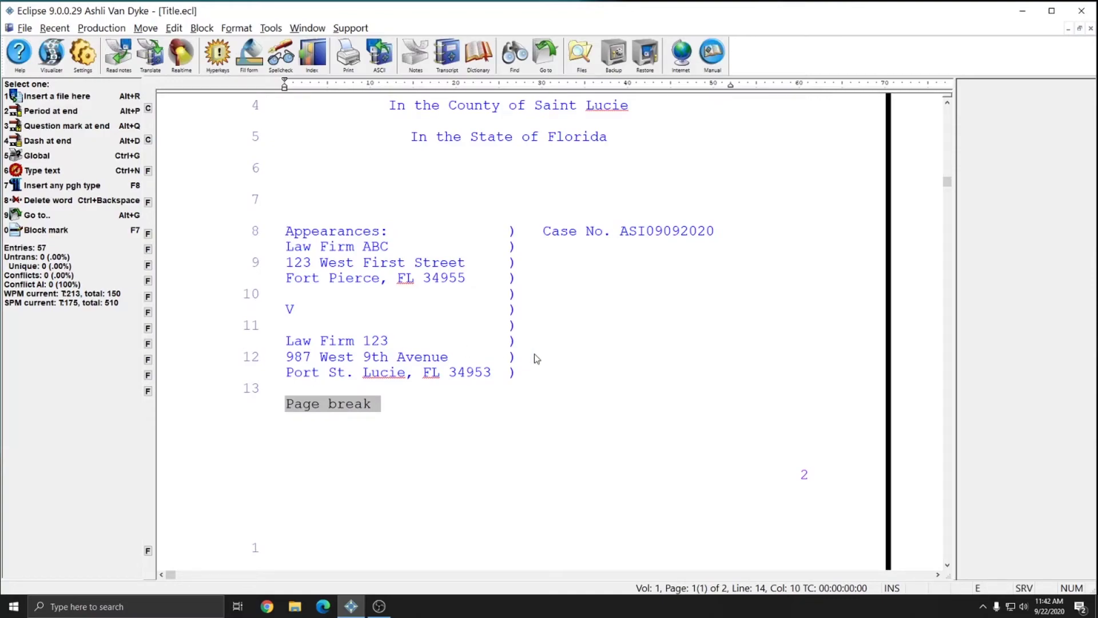
pyautogui.scroll(3, 677, 234)
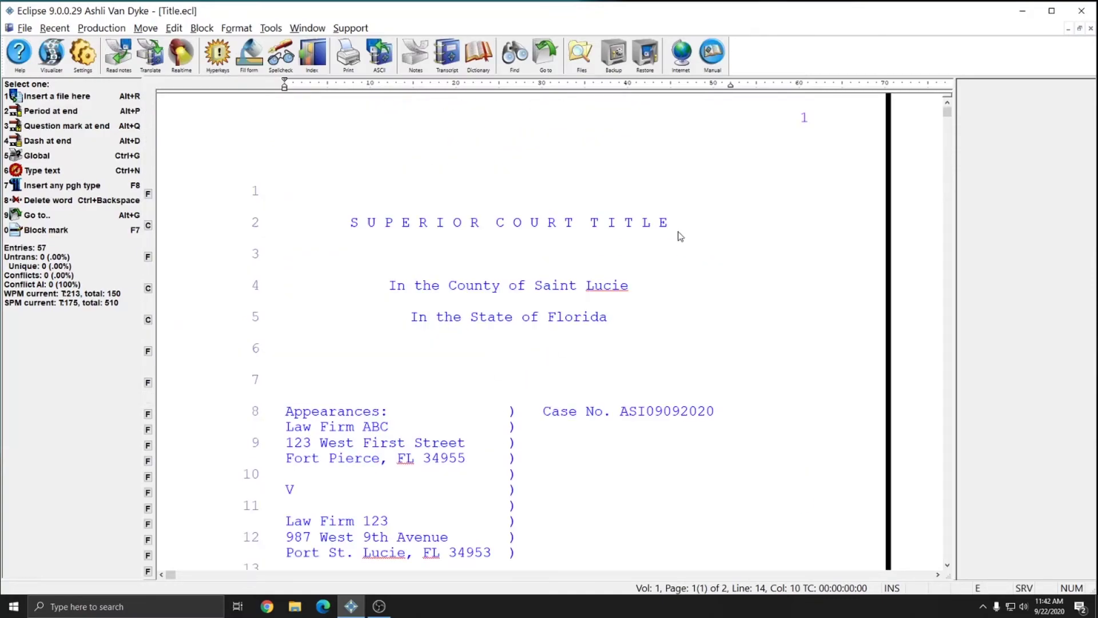
# Step: Replace "Saint Lucie" after "In the County of" with an adjustable fill-in blank labelled County
pyautogui.click(538, 285)
pyautogui.moveTo(538, 285); pyautogui.dragTo(632, 287)
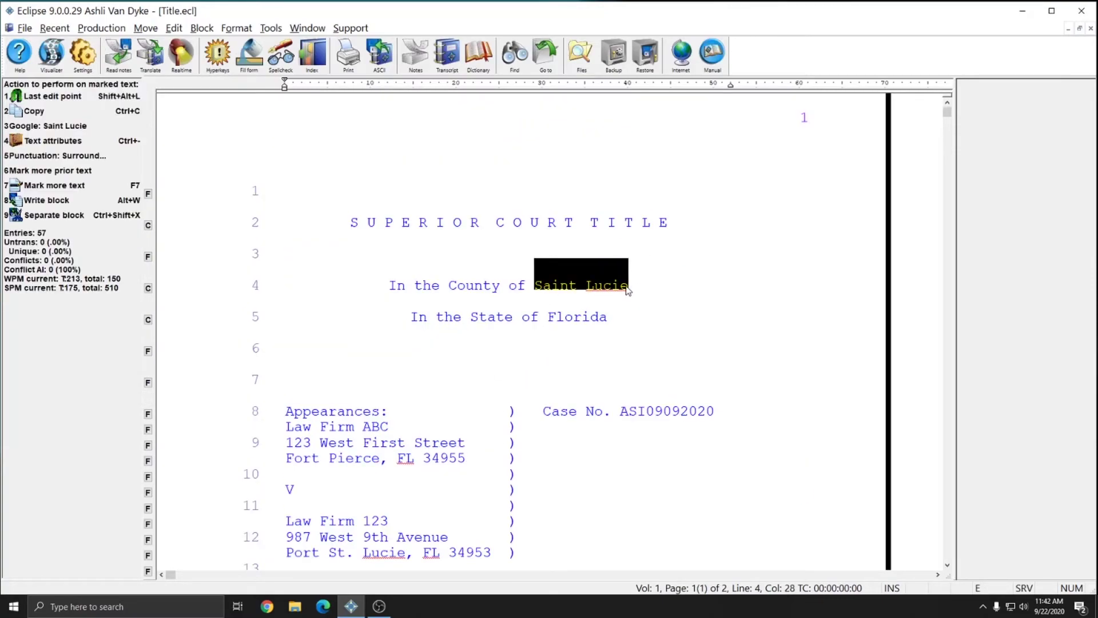
pyautogui.click(623, 286)
pyautogui.moveTo(537, 286); pyautogui.dragTo(634, 287)
pyautogui.press('Delete')
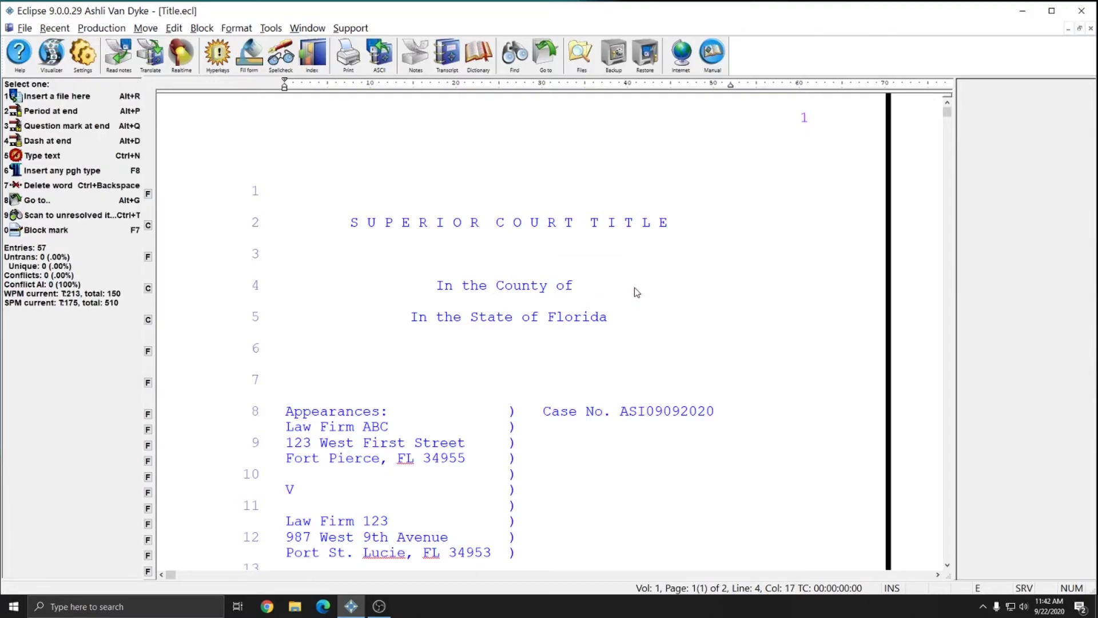
pyautogui.hotkey('ctrl', 'b')
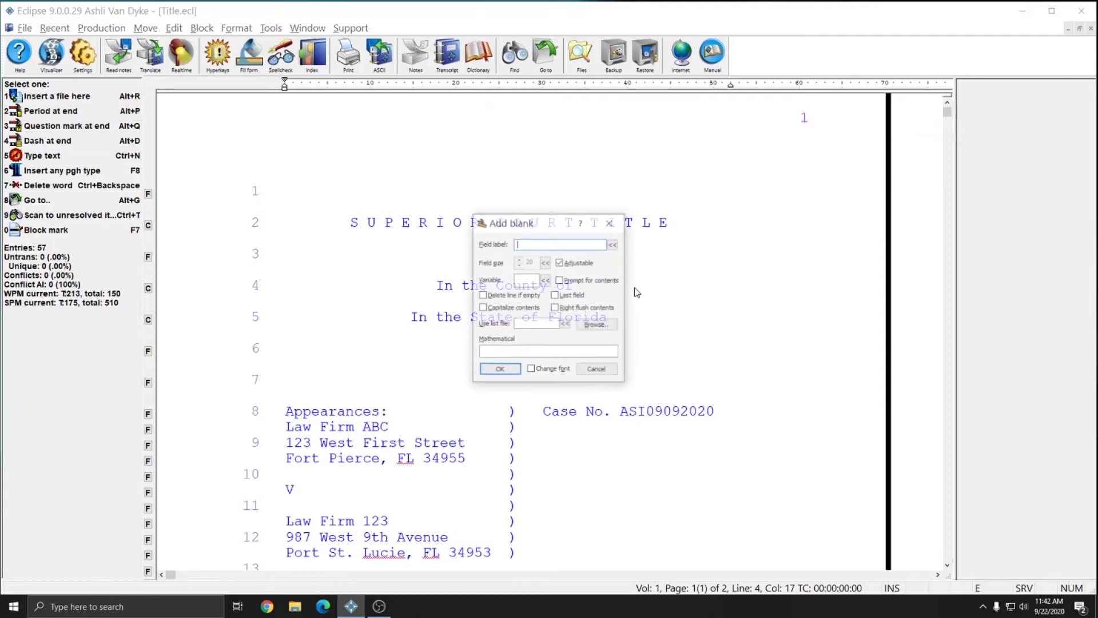
pyautogui.write('County')
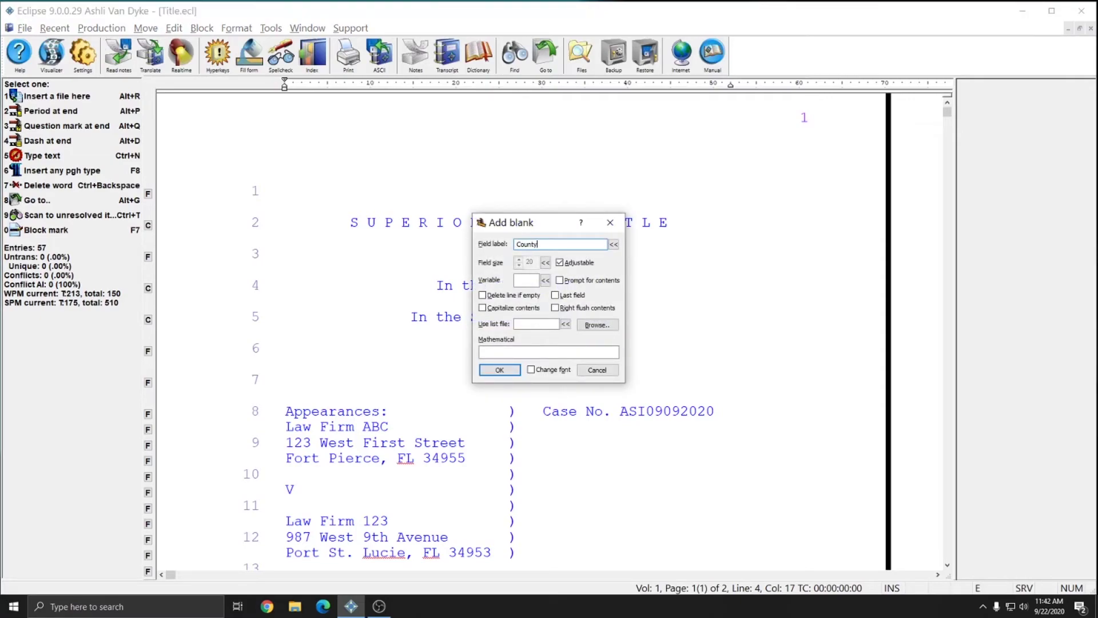
pyautogui.click(499, 371)
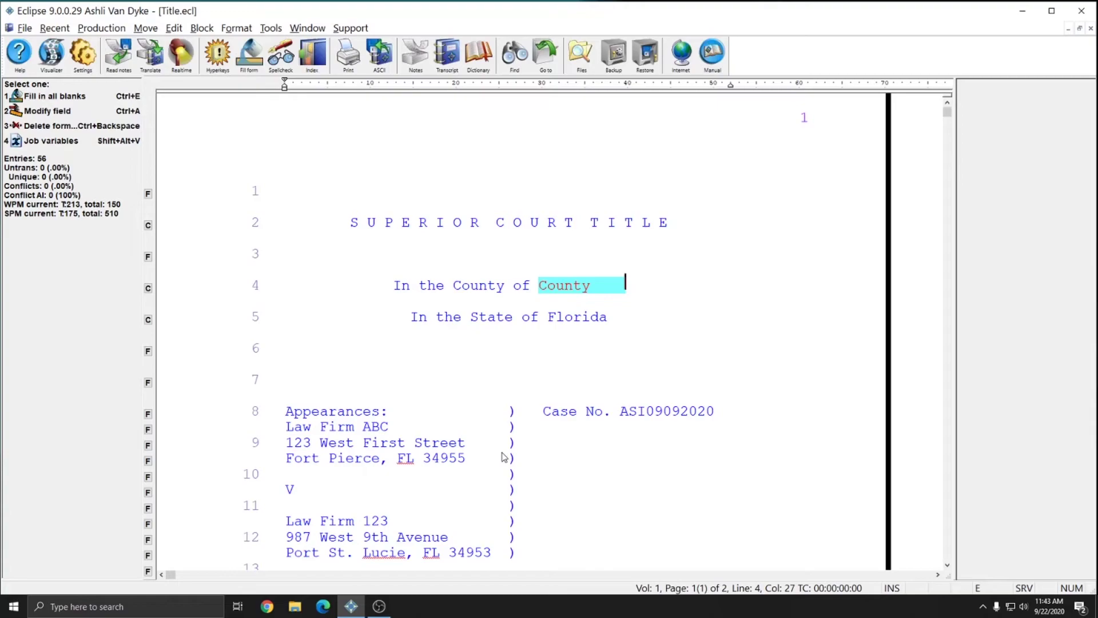
# Step: Replace the case number after "Case No." with a fill-in blank labelled "Case No."
pyautogui.click(623, 412)
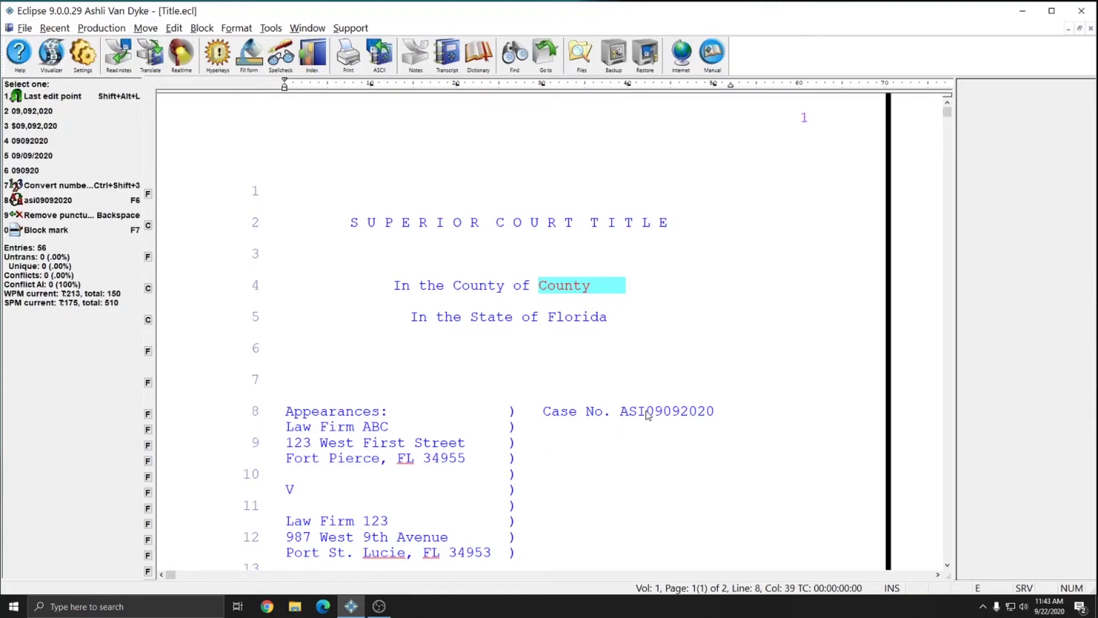
pyautogui.doubleClick(646, 410)
pyautogui.press('Delete')
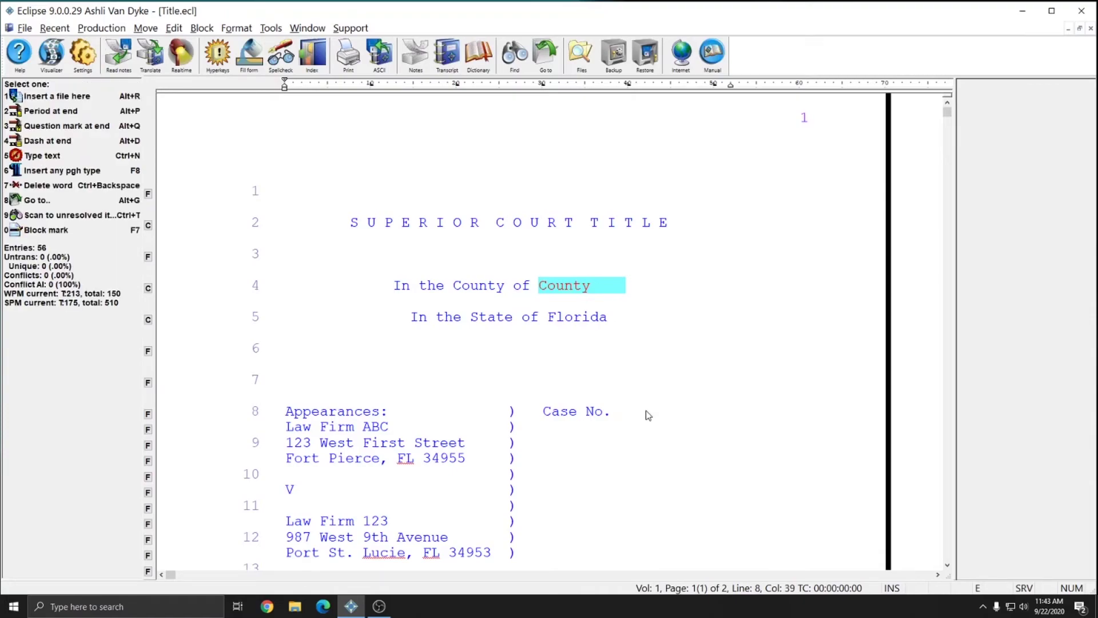
pyautogui.hotkey('ctrl', 'shift', 'b')
pyautogui.write('Case No.')
pyautogui.press('Return')
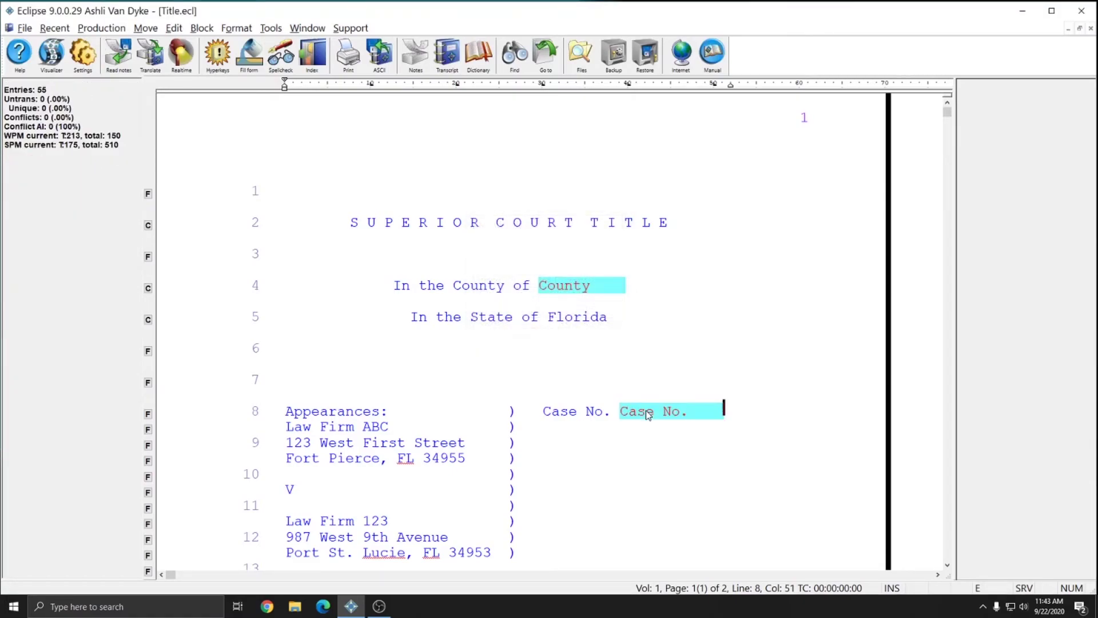
# Step: Place the text cursor at the start of the Appearances line in the title page
pyautogui.scroll(-3, 648, 415)
pyautogui.click(287, 261)
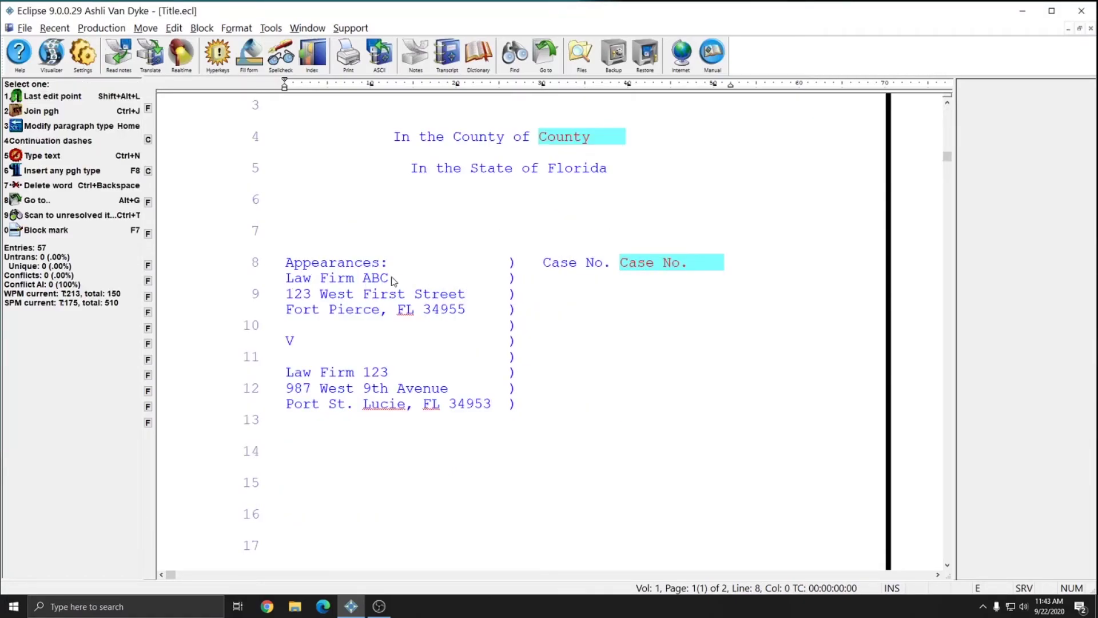